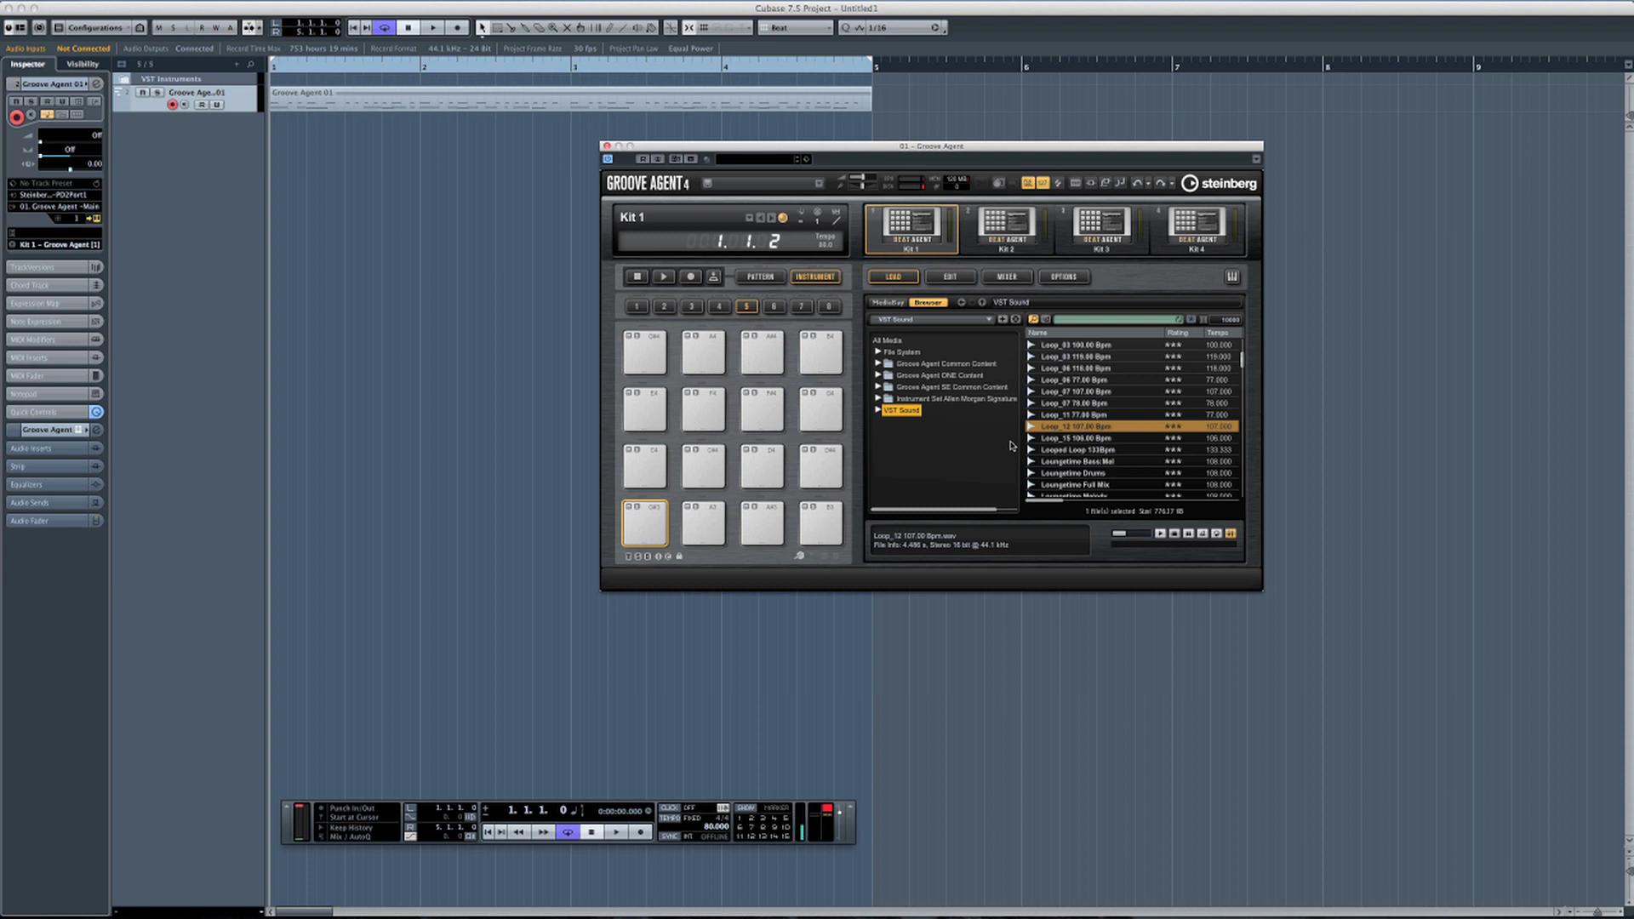
Preview Loop_12 107.00 Bpm in MediaBay, load it onto pad C#3 and play the pad
click(1057, 430)
drag(1030, 449, 637, 524)
click(641, 525)
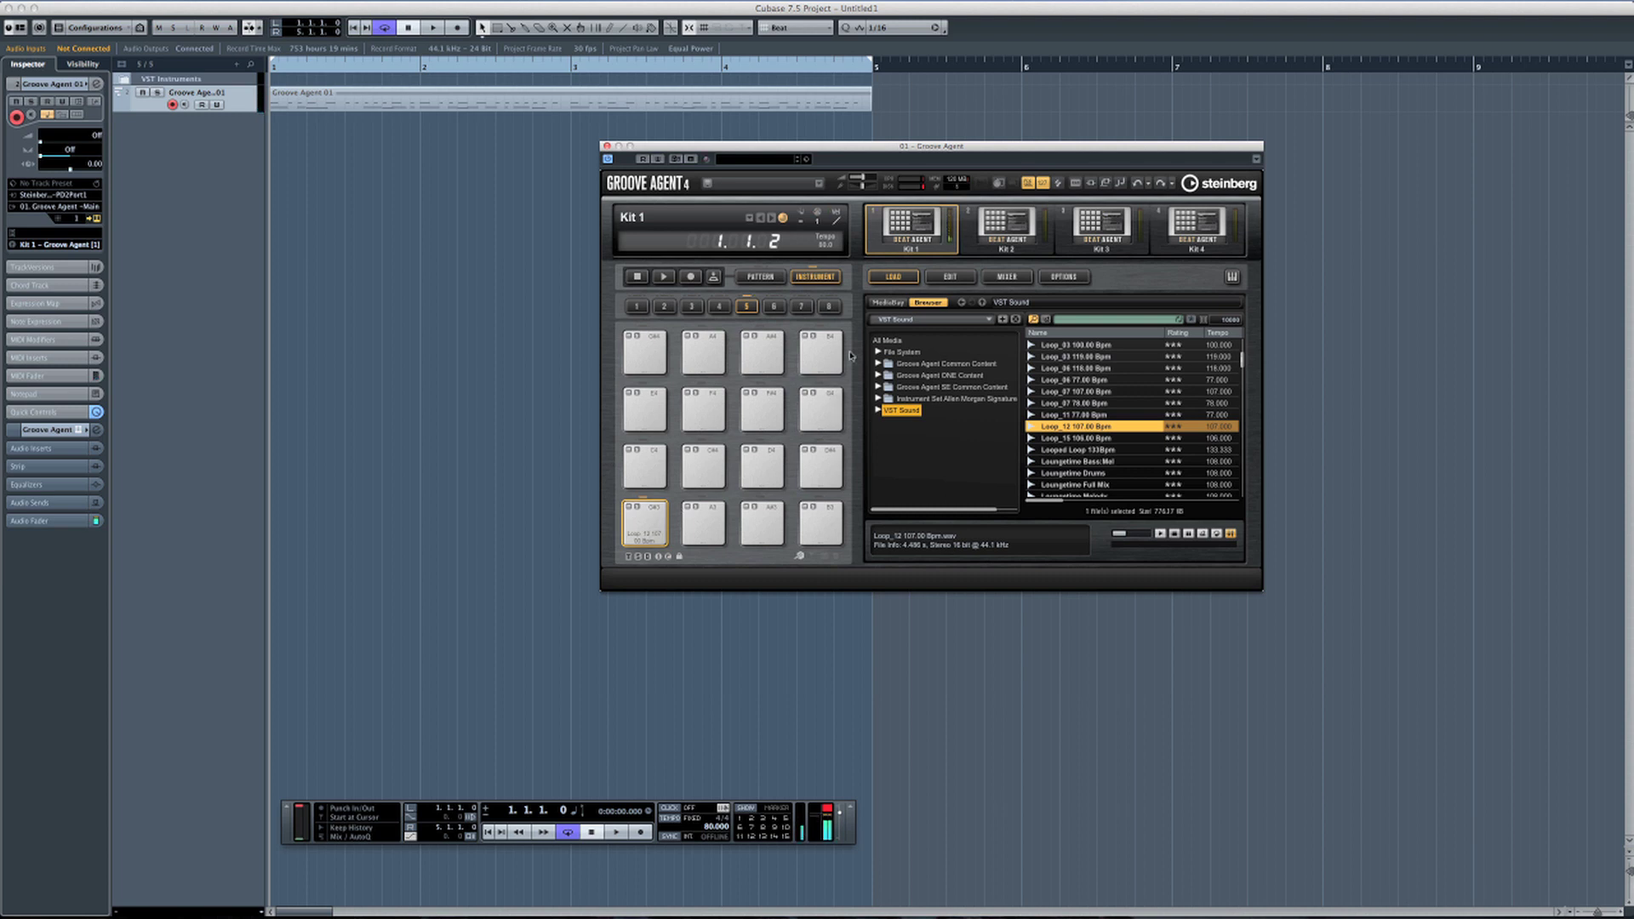
On Loop_12's edit page, create slices, lower Threshold to 2.5% and run Classify
click(960, 281)
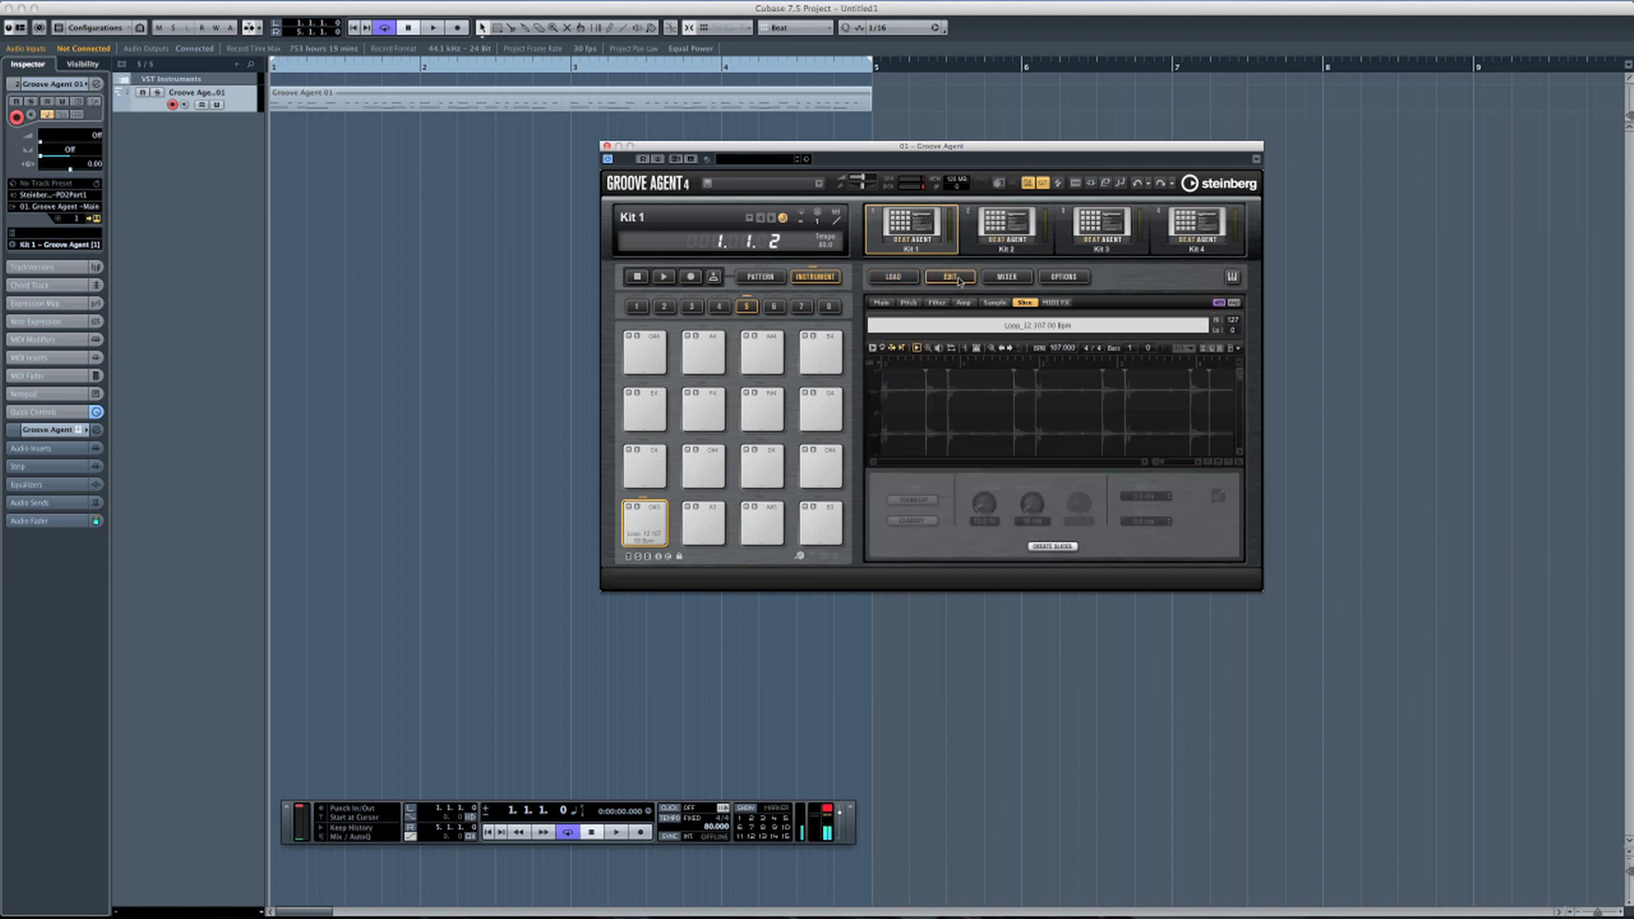
click(1056, 548)
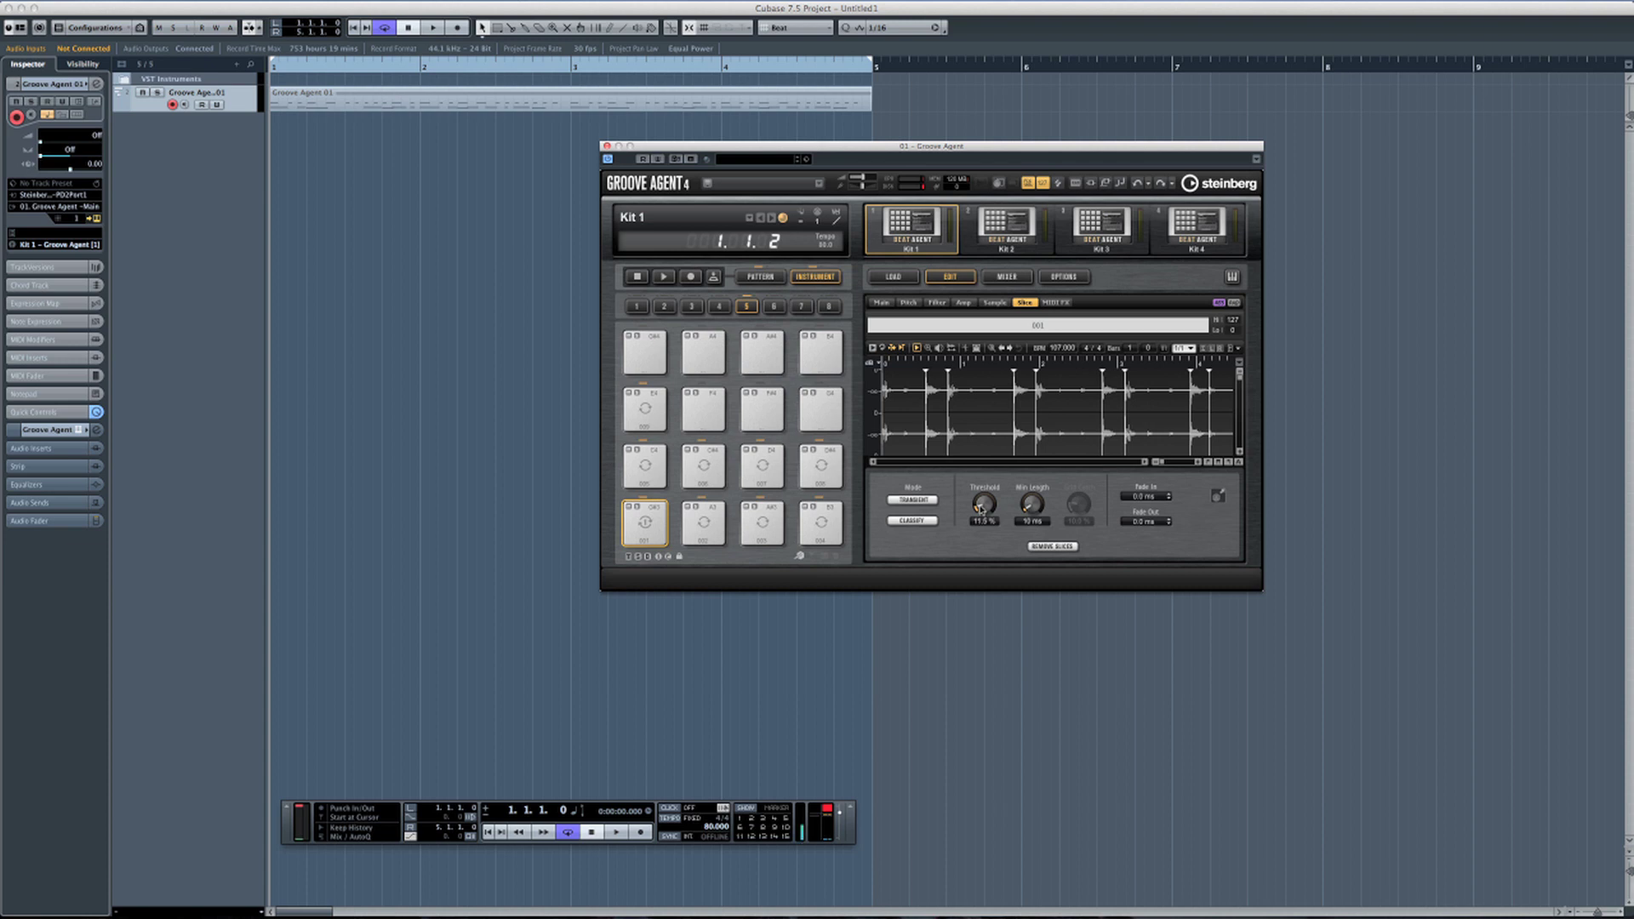
drag(981, 508, 983, 519)
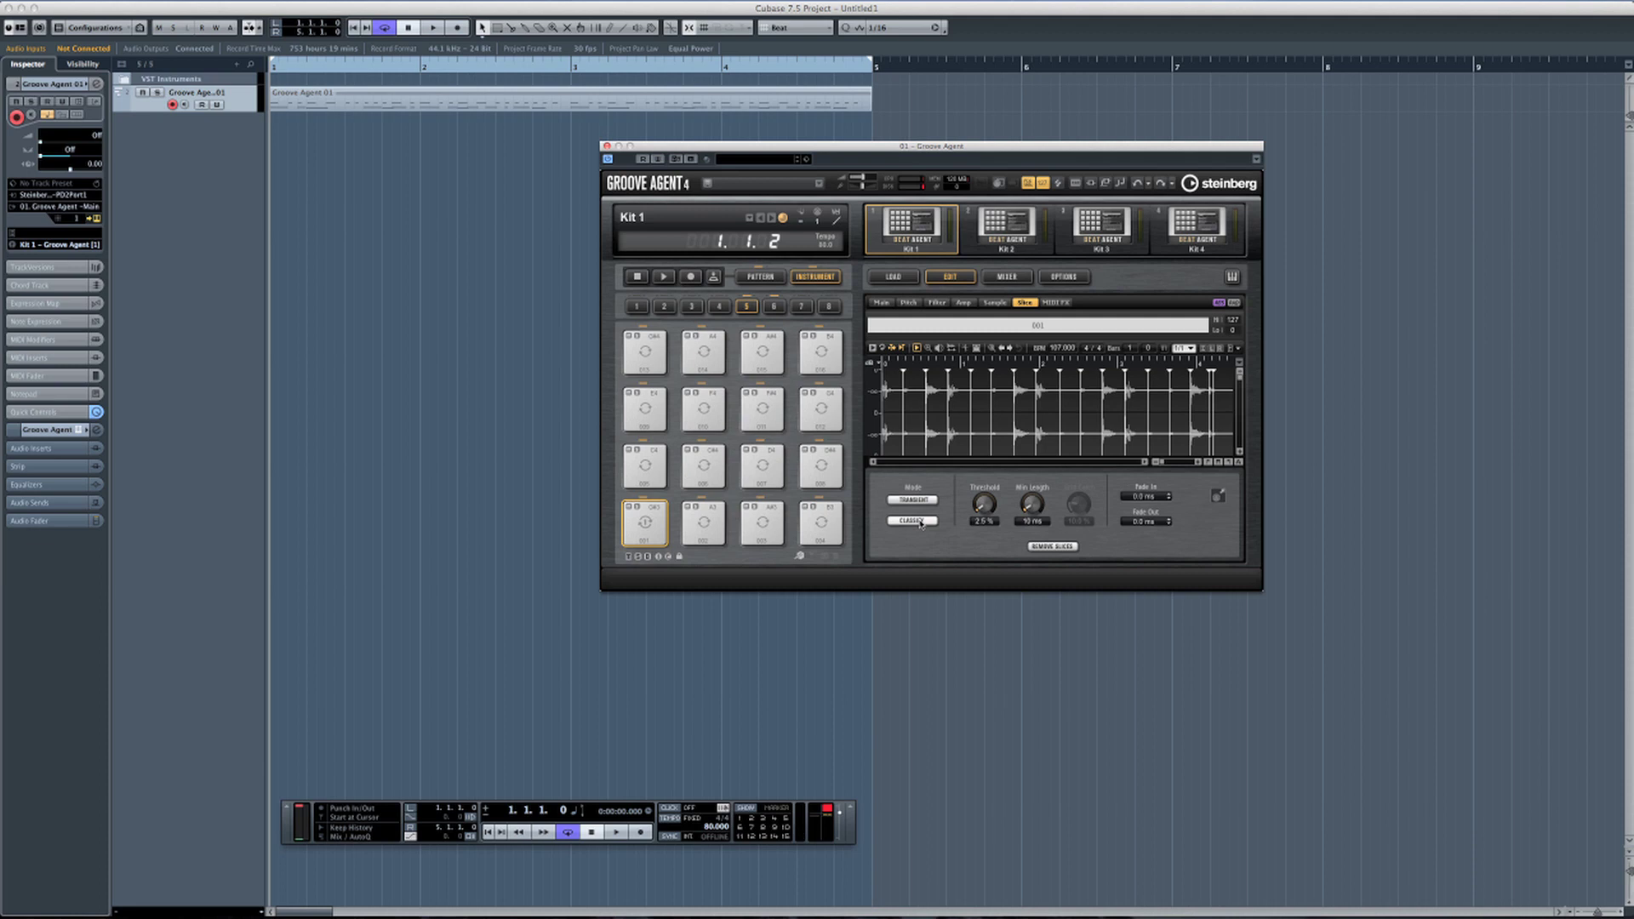
click(920, 523)
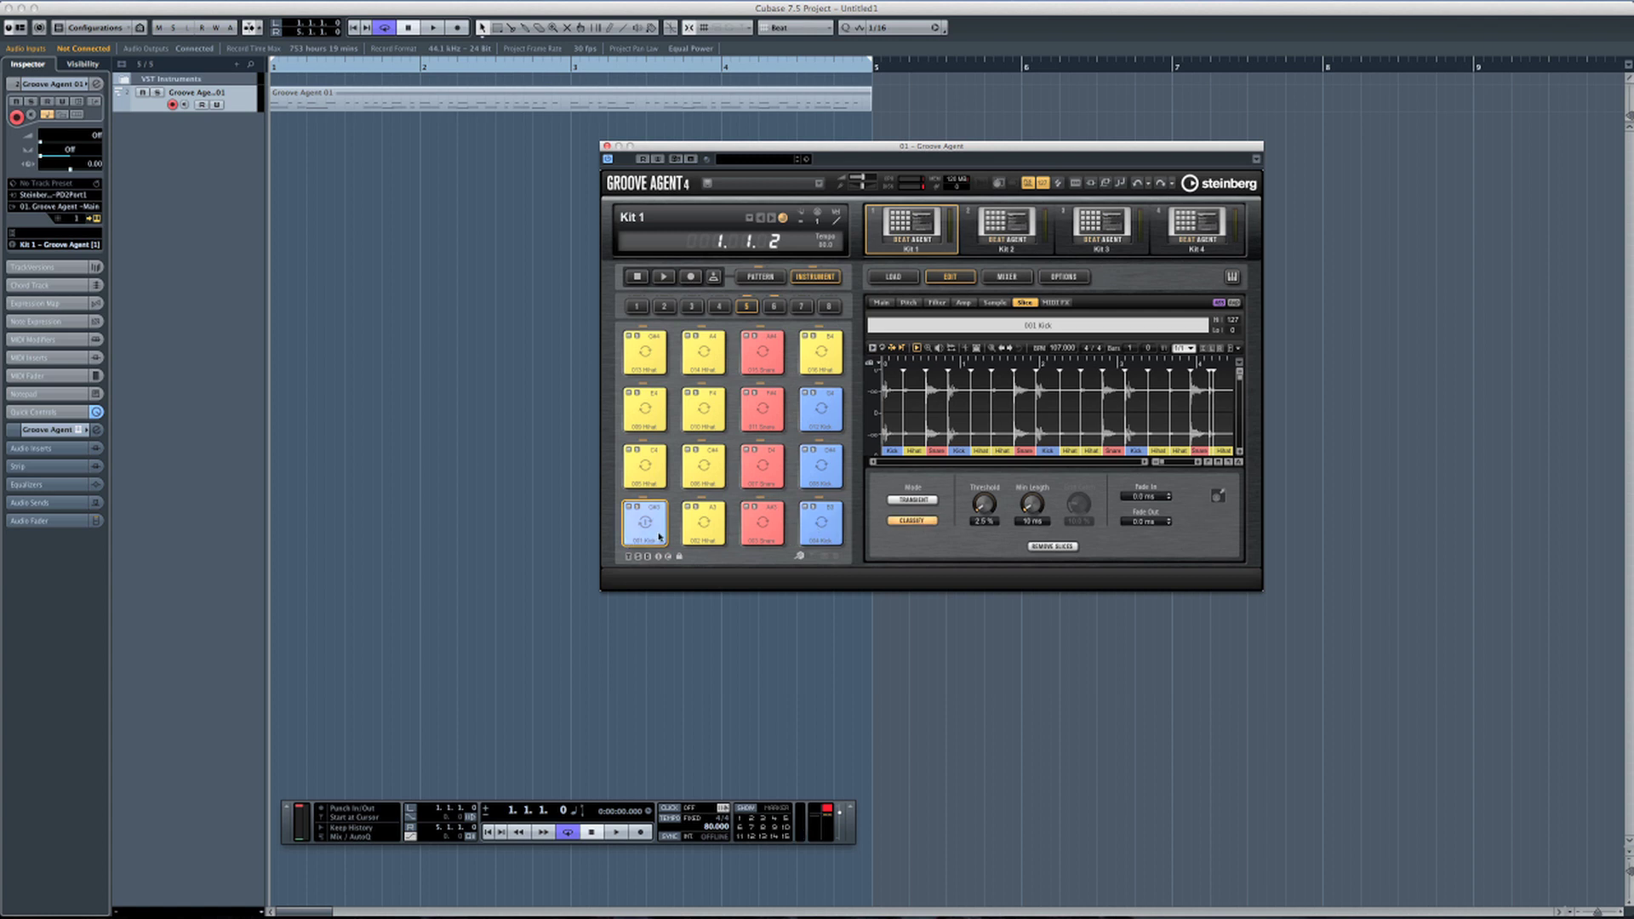
click(697, 530)
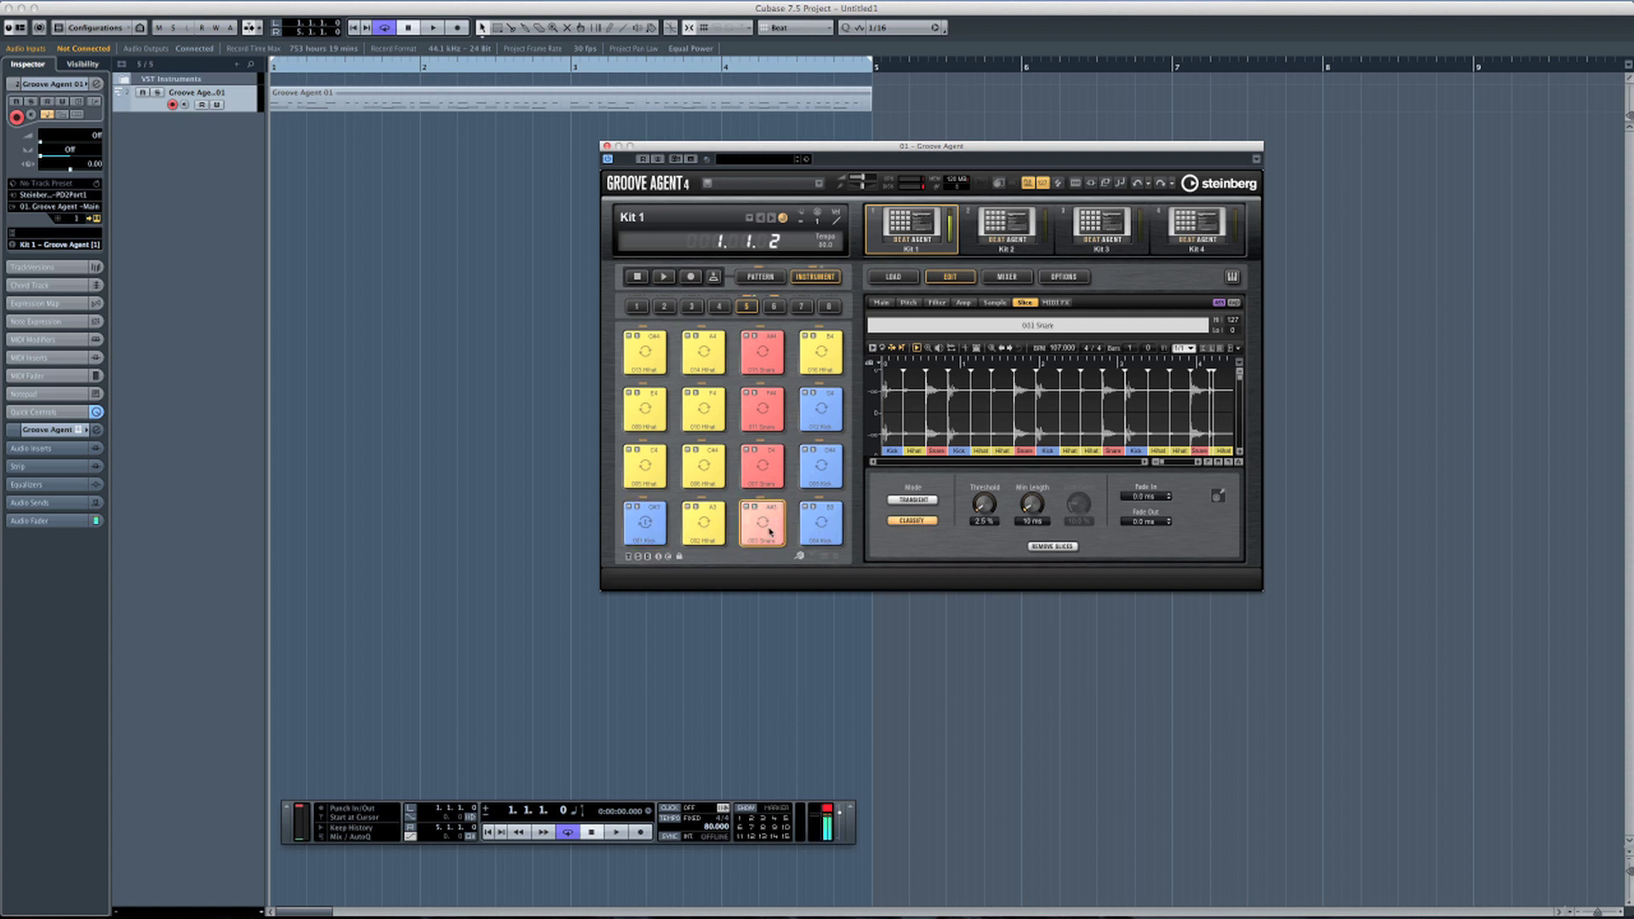
click(657, 527)
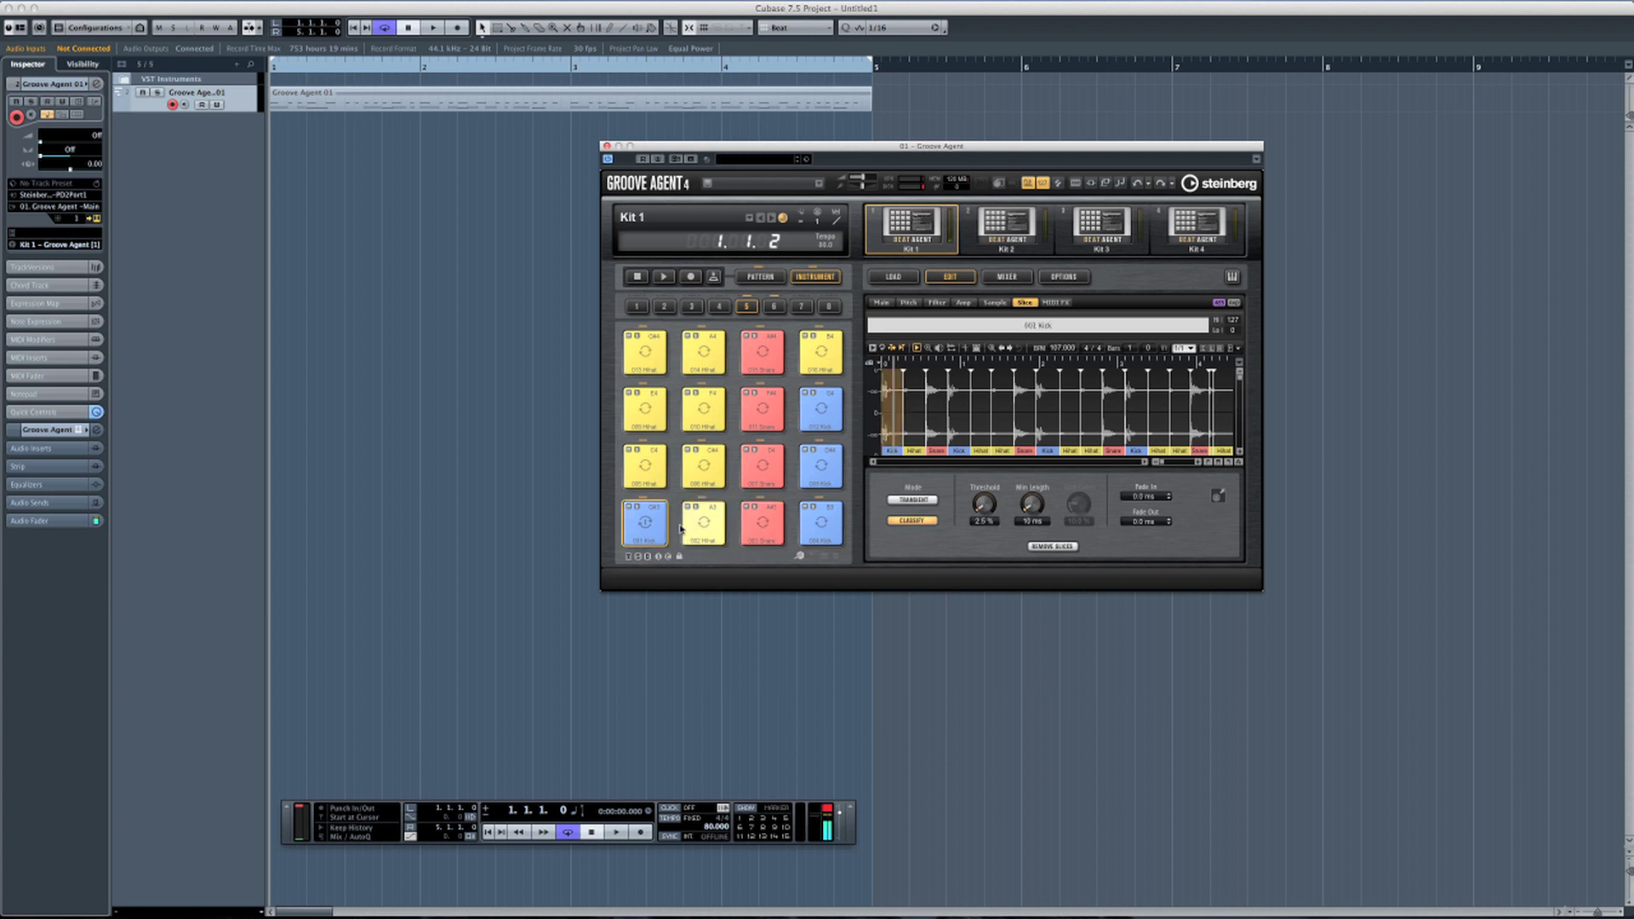
click(726, 536)
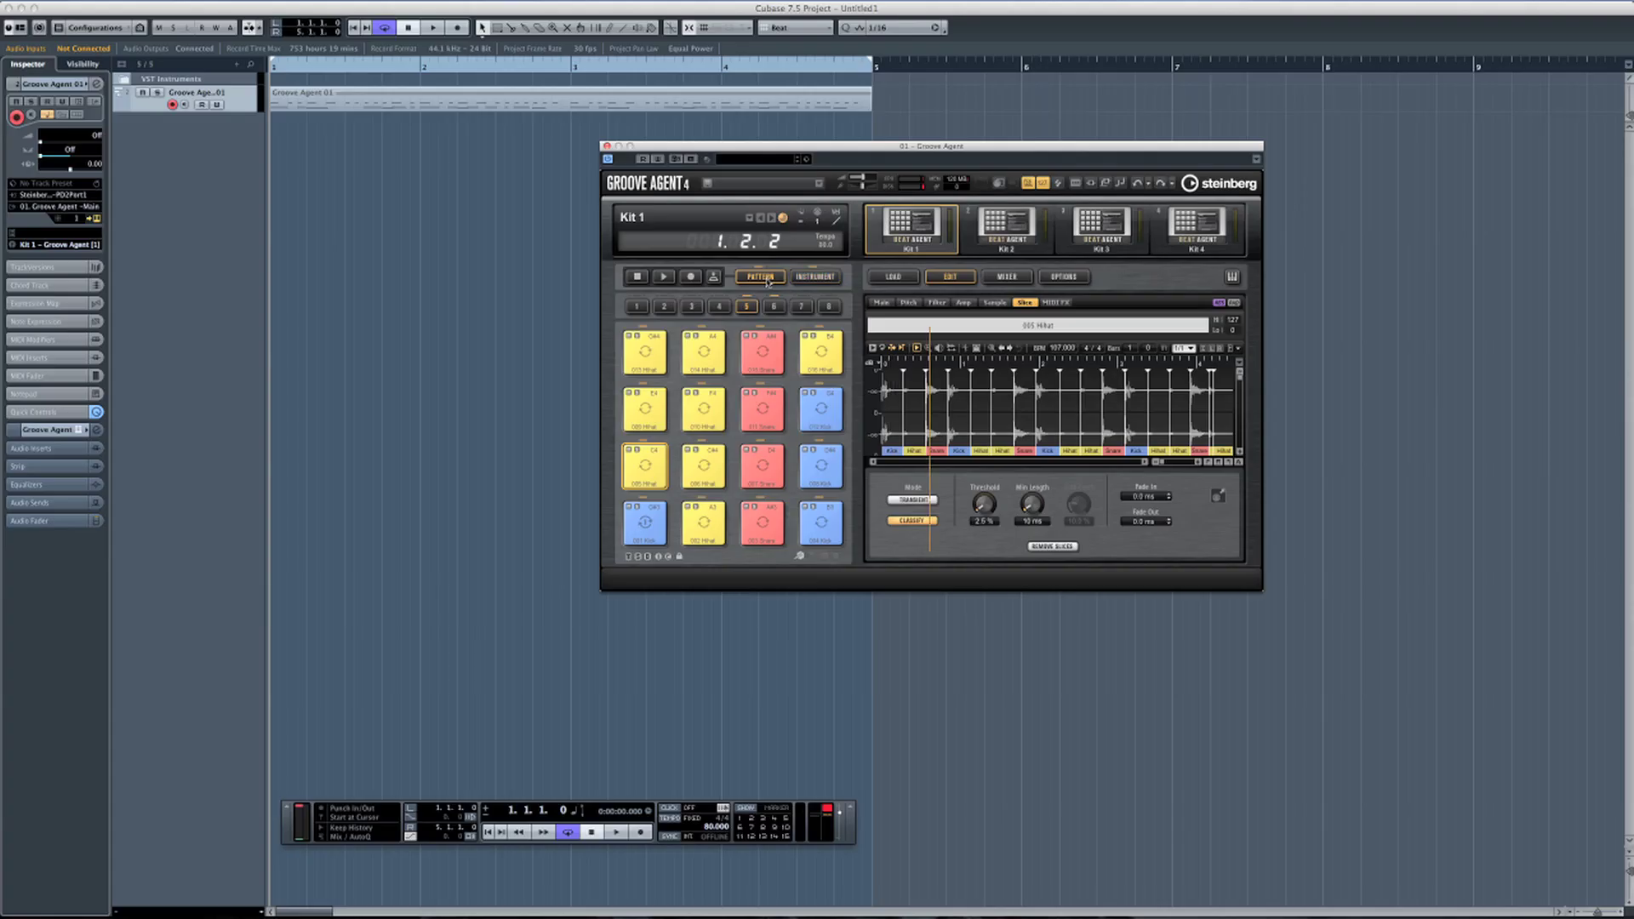
Open Loop_12's pattern editor, play the pattern and select the 003 Snare row
click(766, 279)
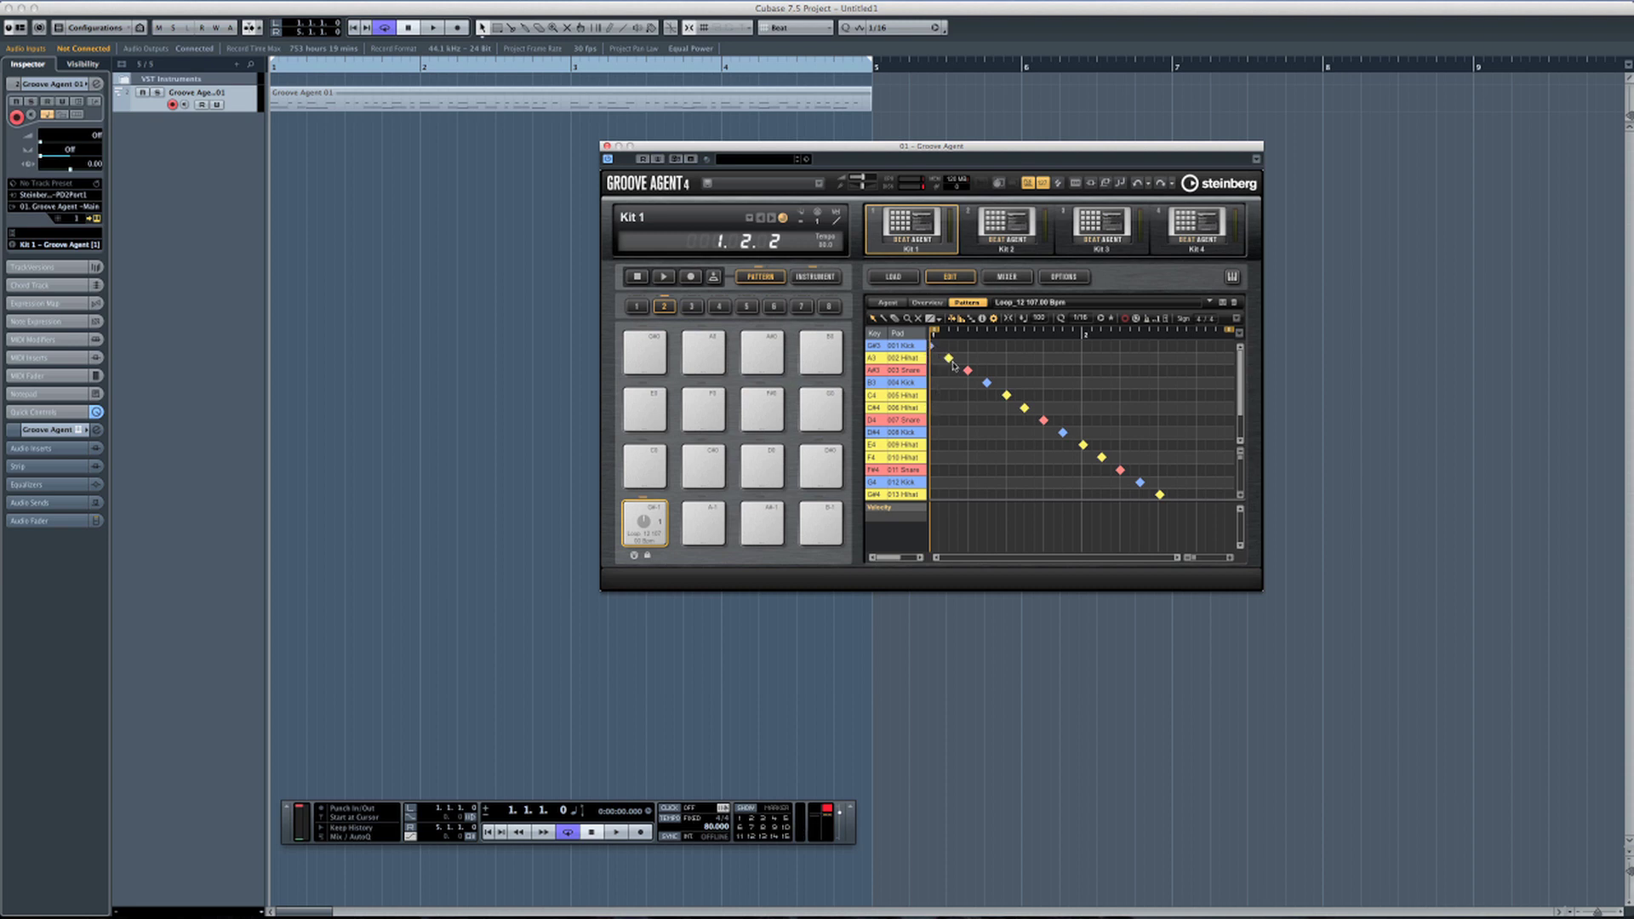
click(643, 526)
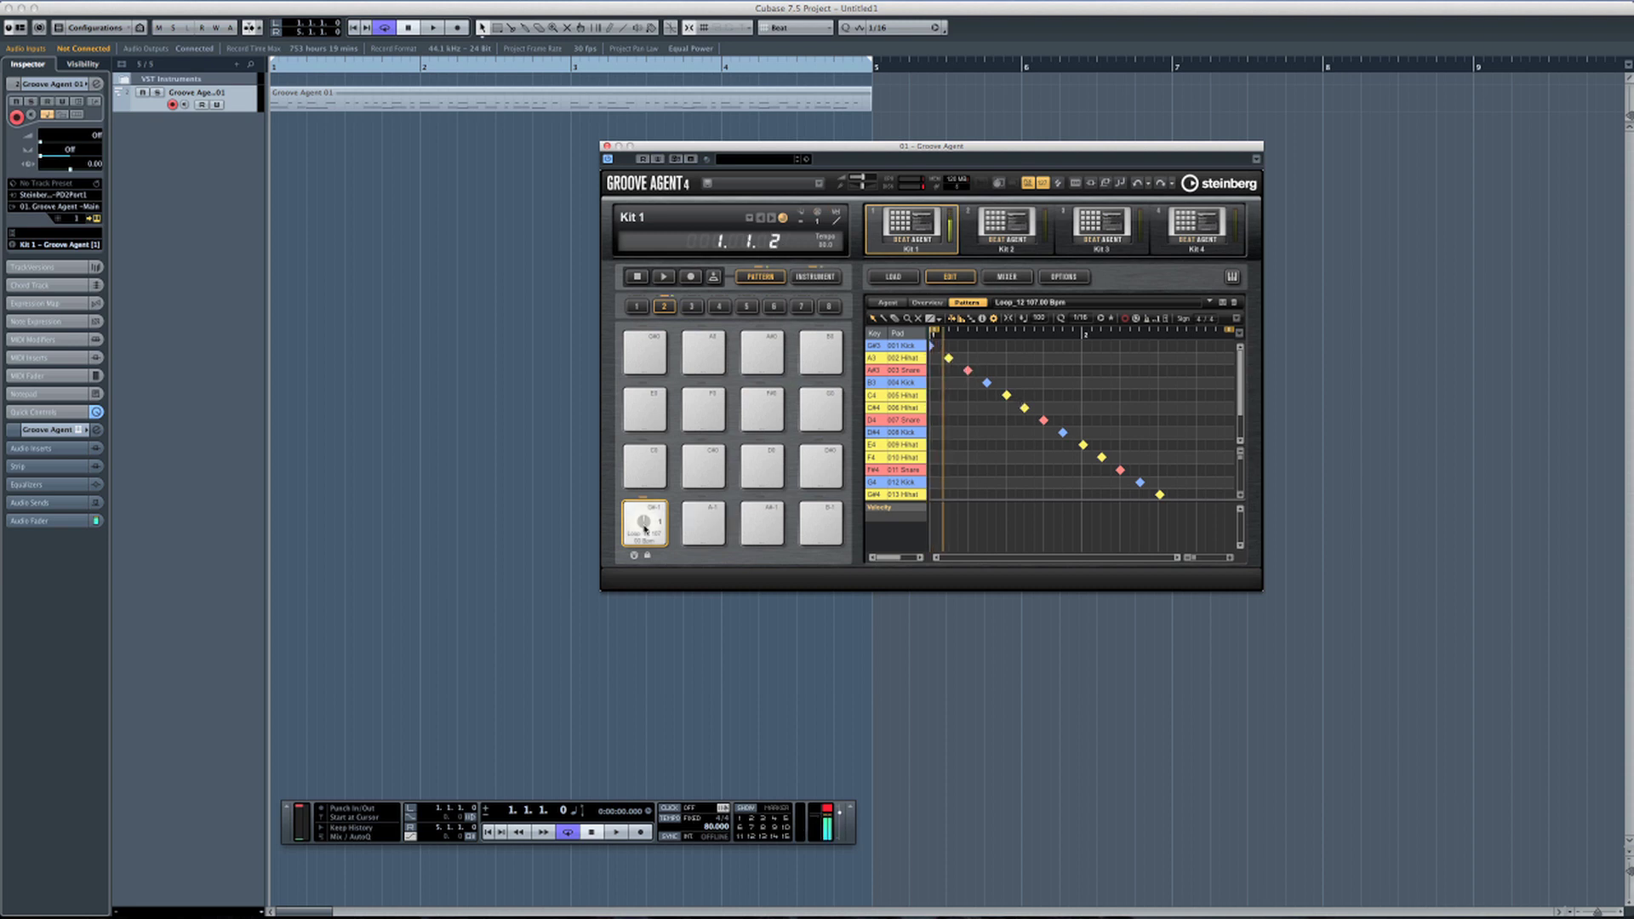
click(918, 374)
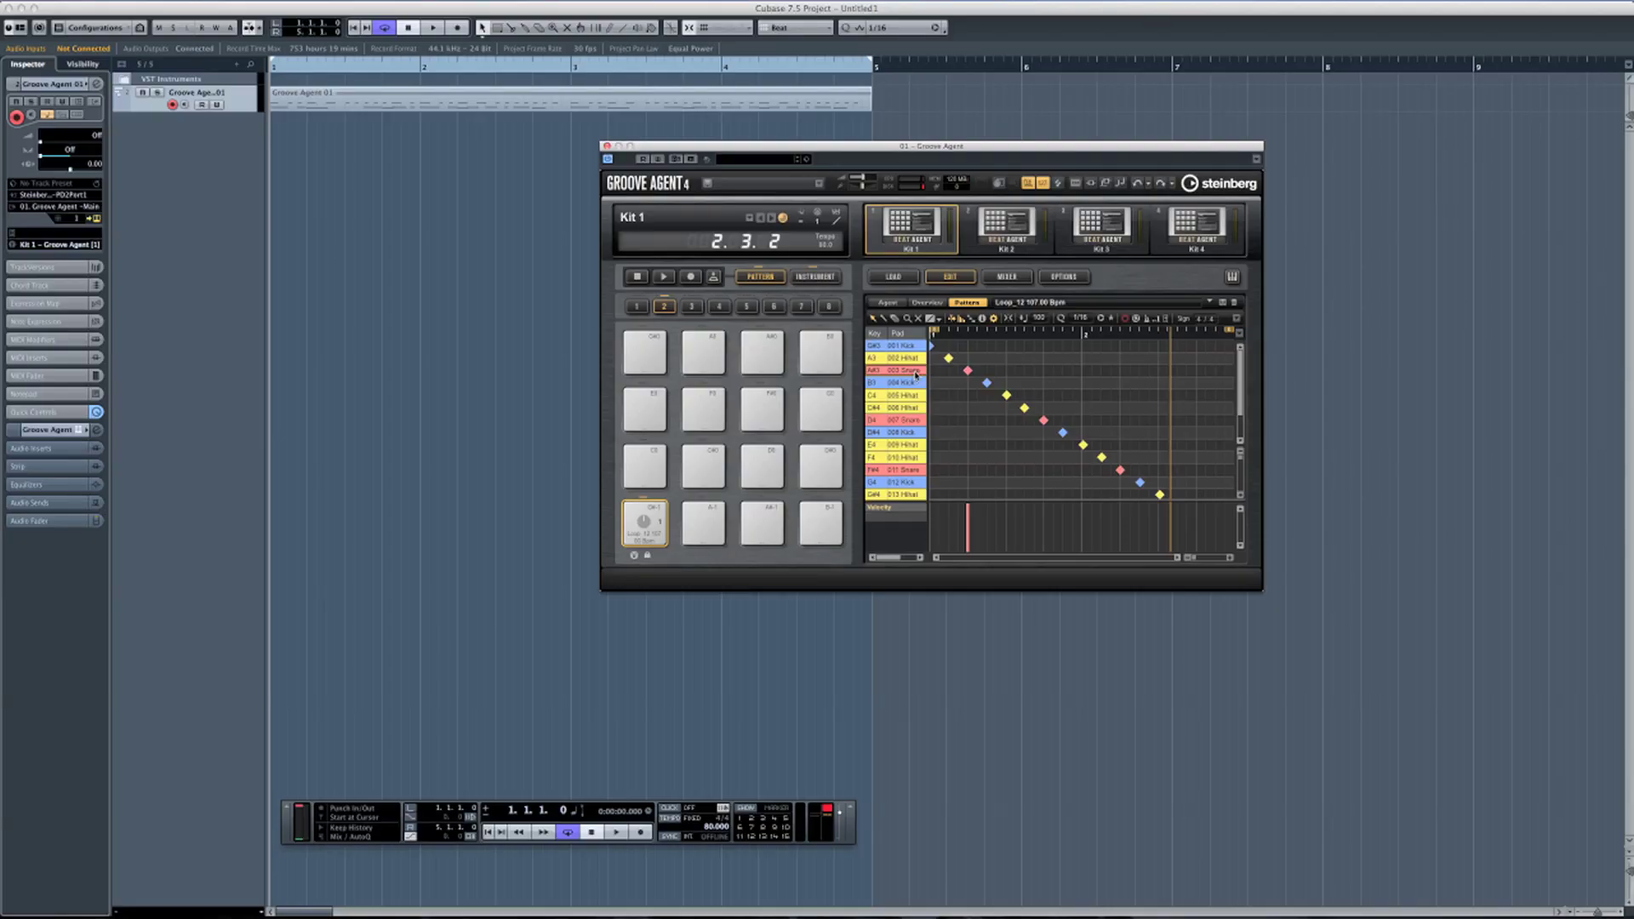
Move all snare notes to the A#3 row and hi-hat notes to C4, replaying from the start
right_click(917, 376)
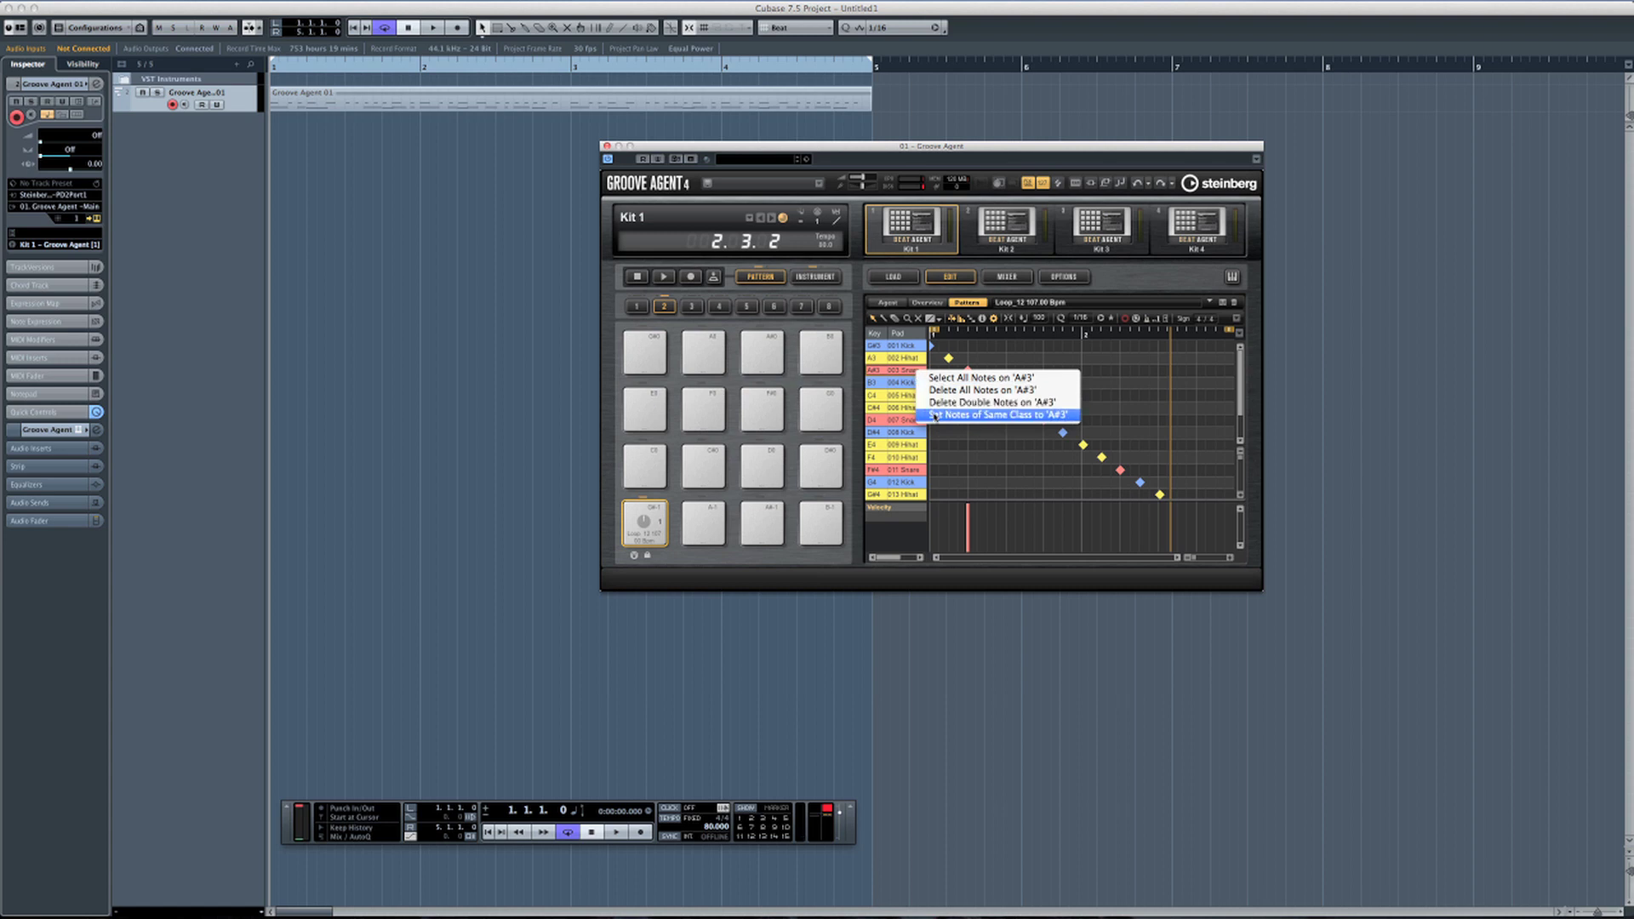
click(935, 415)
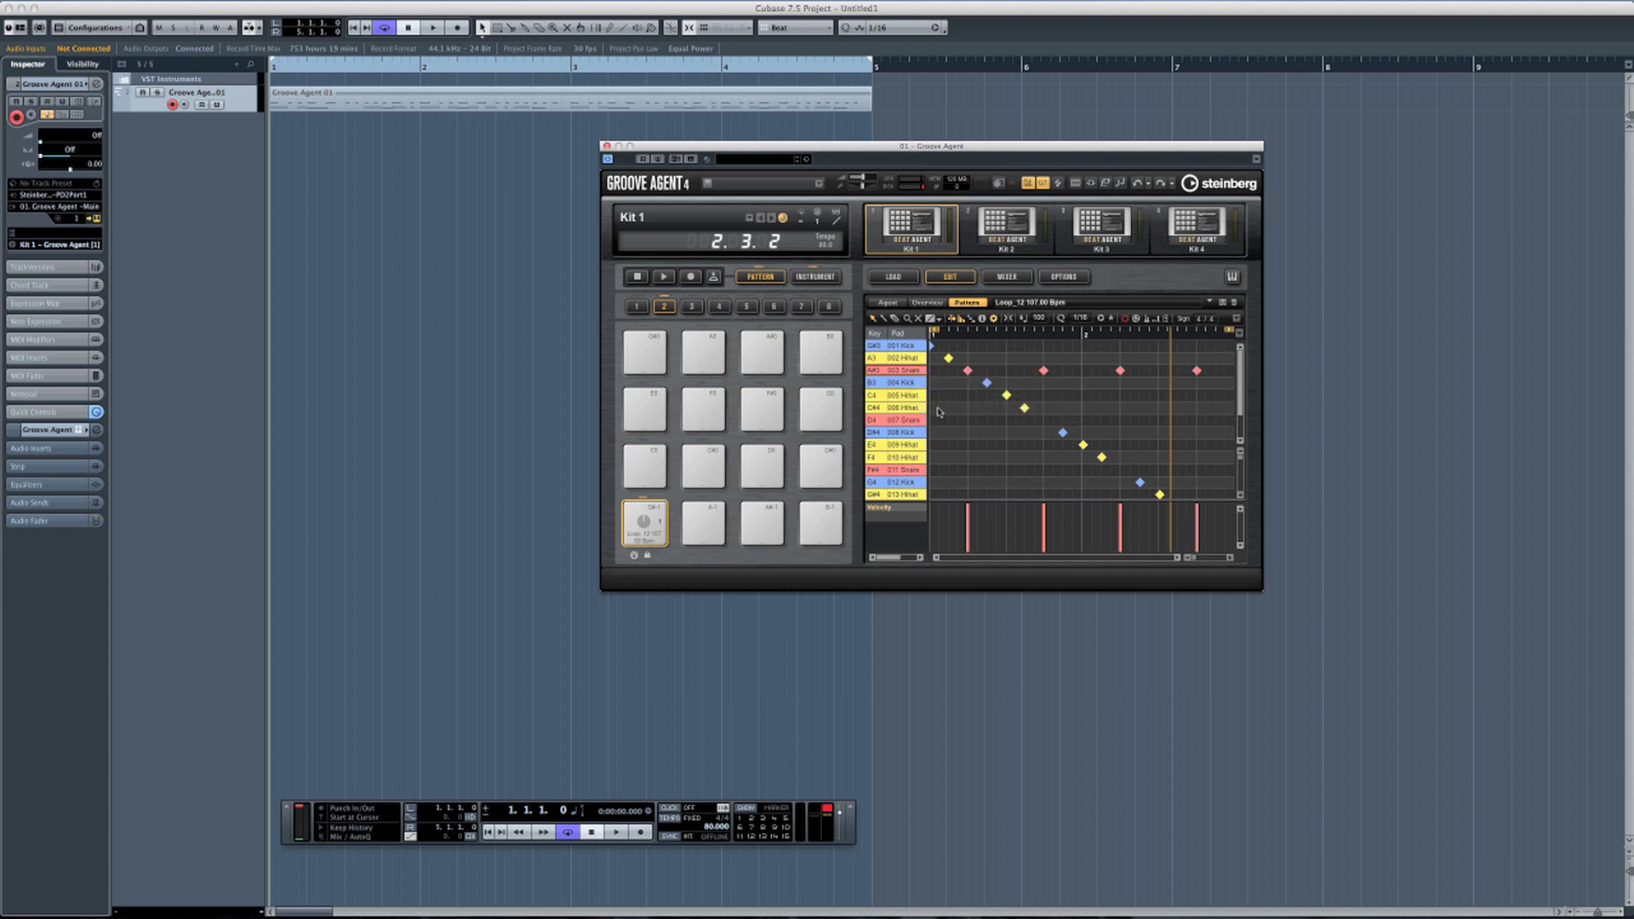
click(940, 334)
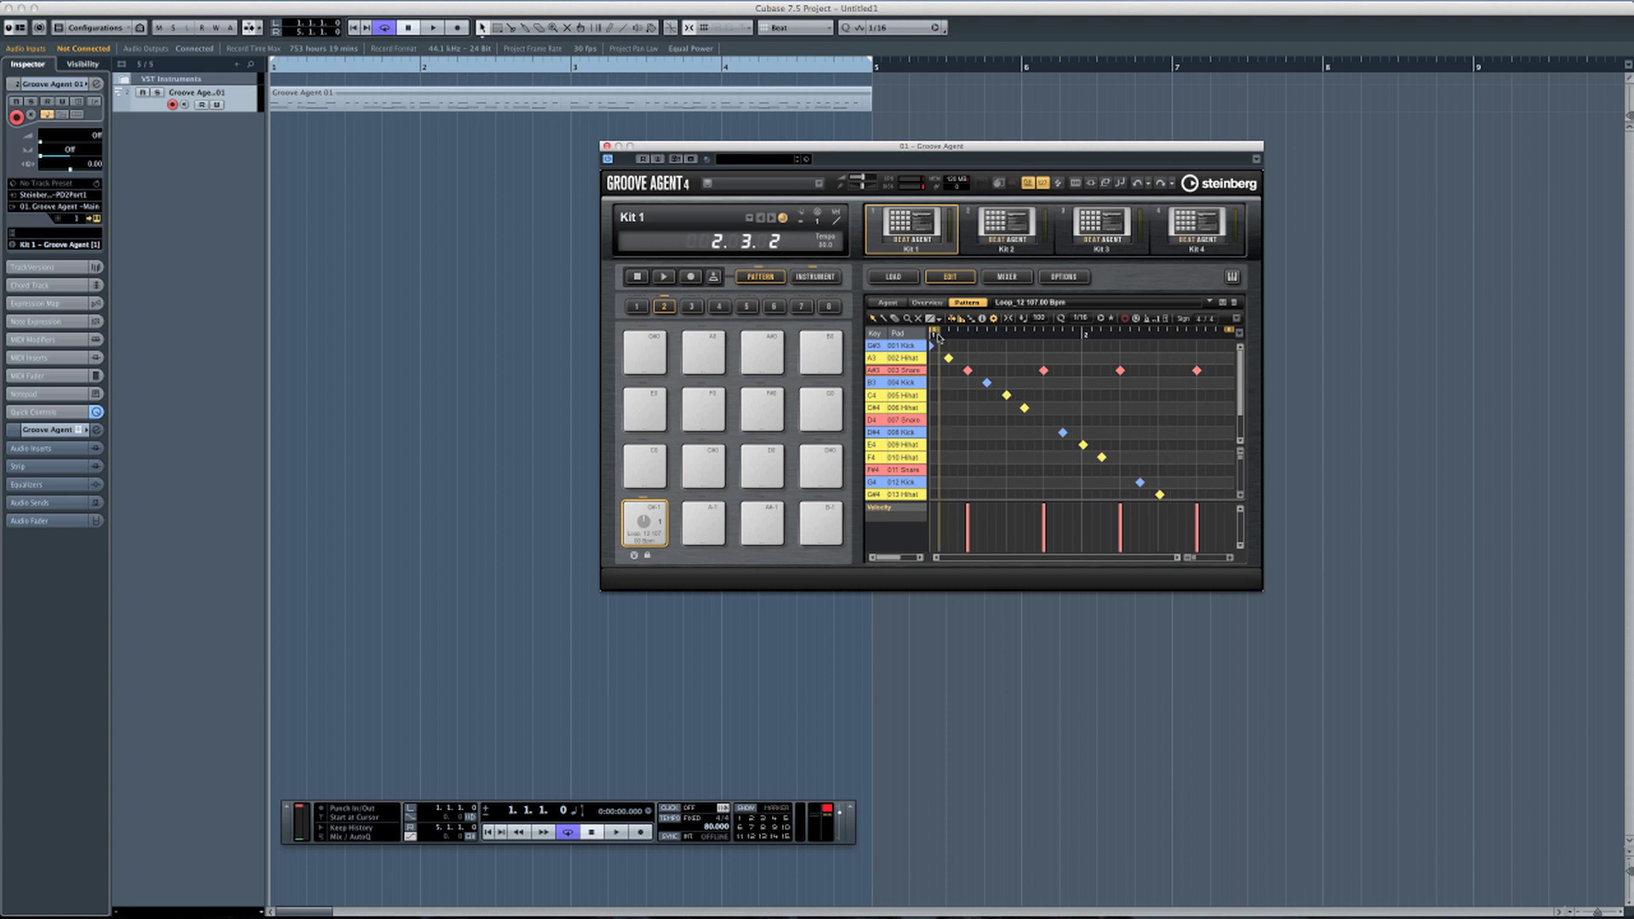
click(643, 532)
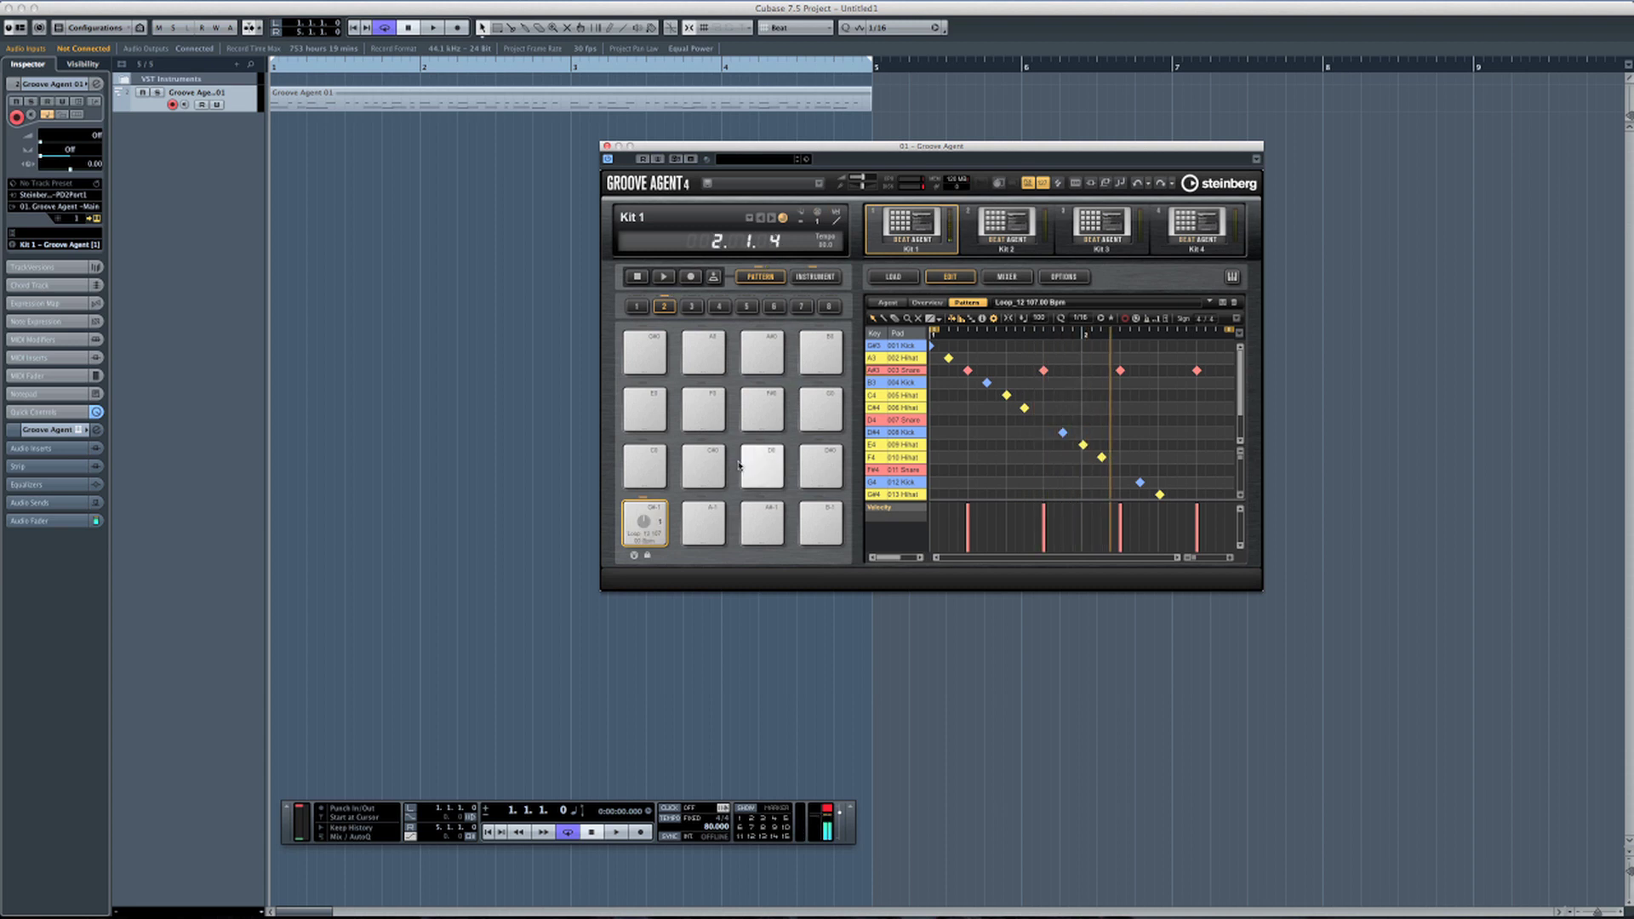
right_click(915, 397)
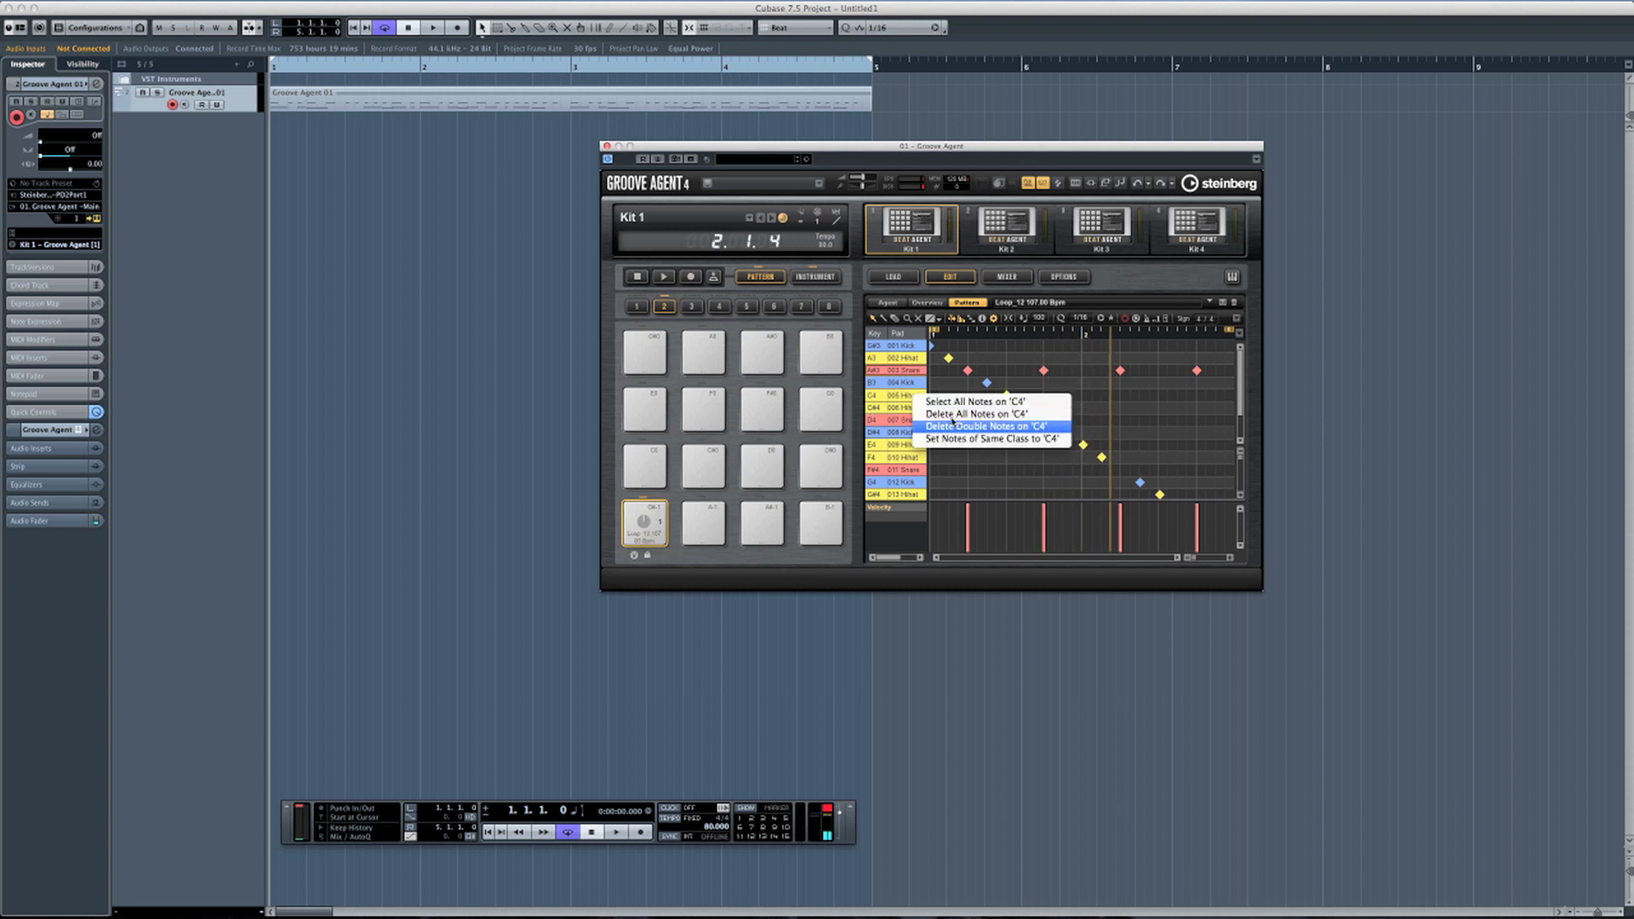
click(960, 439)
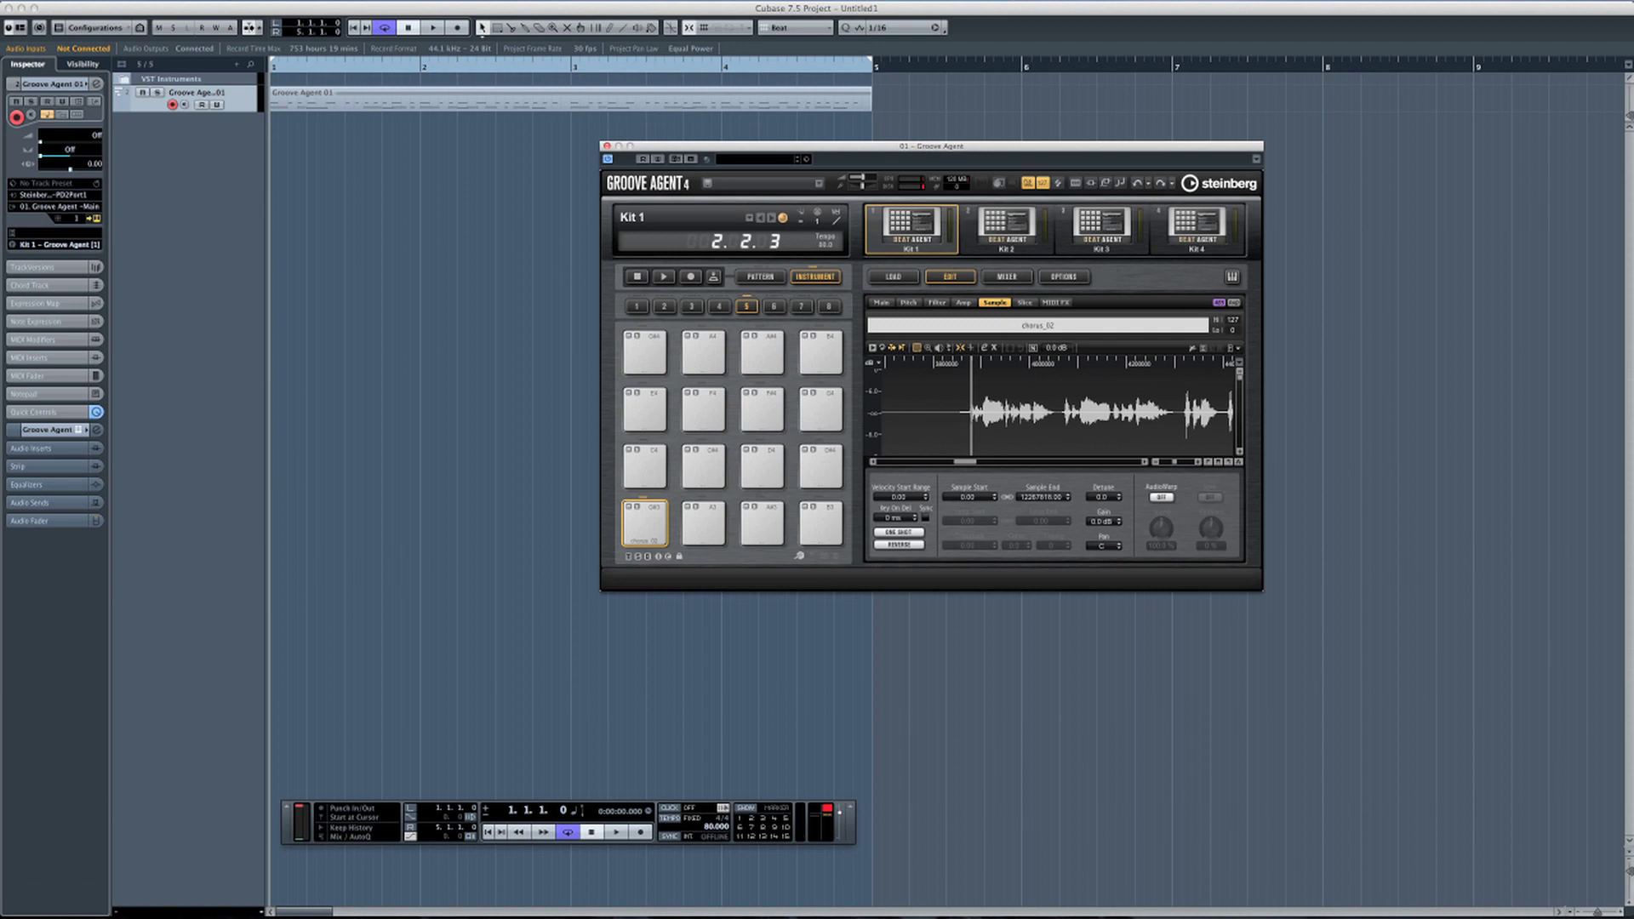
Zoom into a marked section of the chorus_02 waveform and audition the vocal
drag(981, 412, 1037, 412)
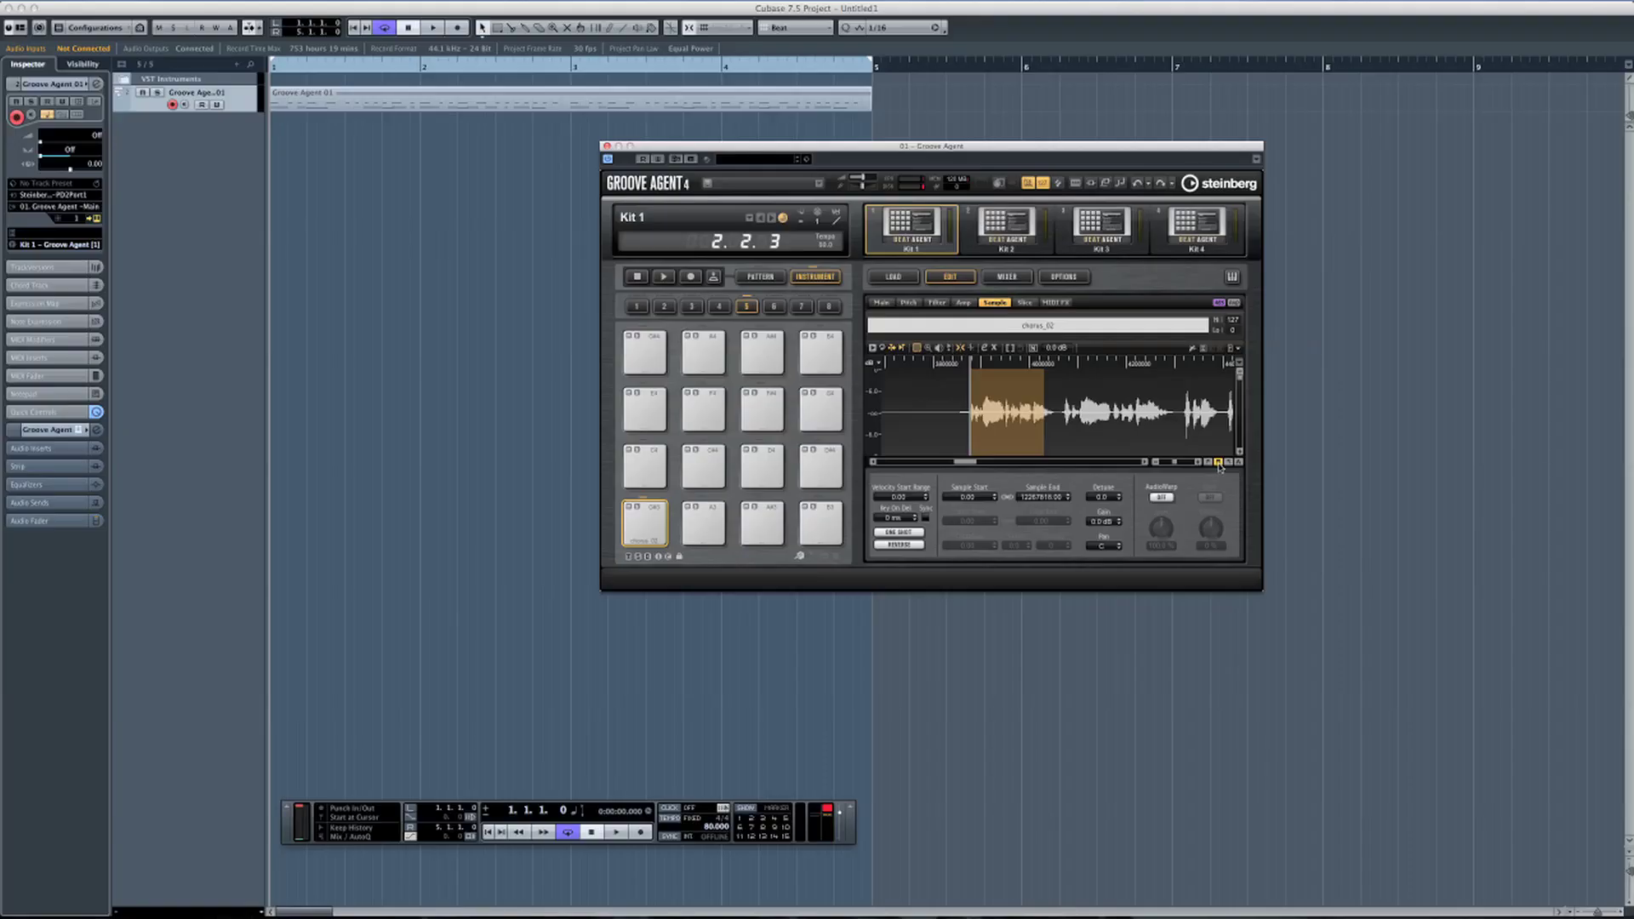
click(1209, 462)
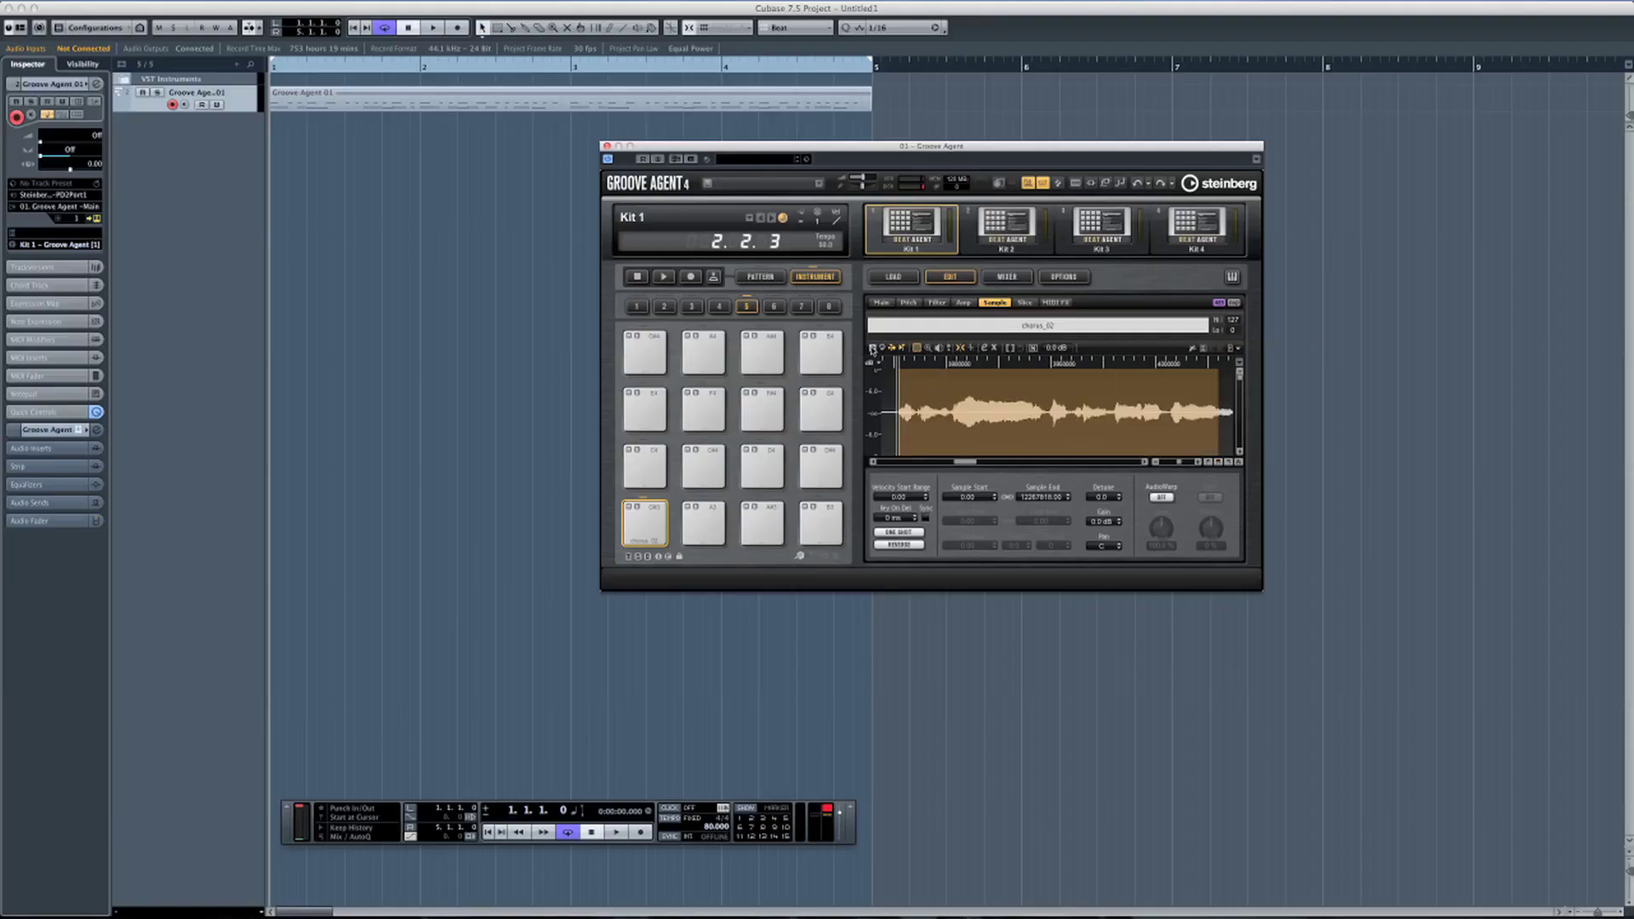
click(873, 348)
Drag Sample Start and Sample End inward, crop chorus_02 to that region, and play it
drag(898, 389, 954, 389)
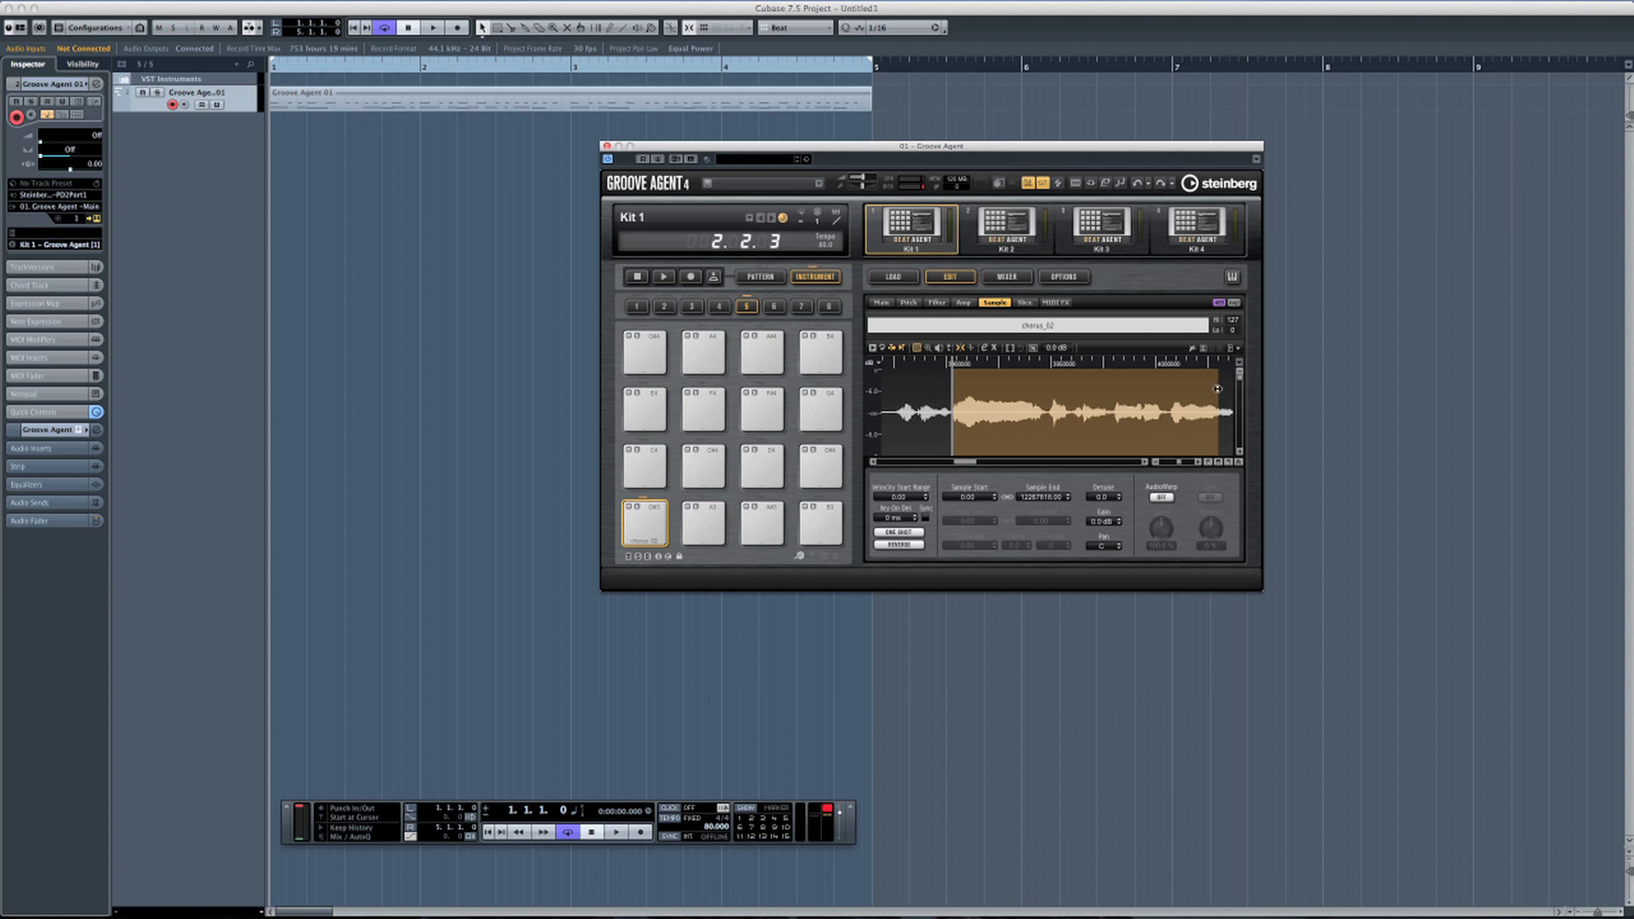
drag(1219, 391, 1160, 387)
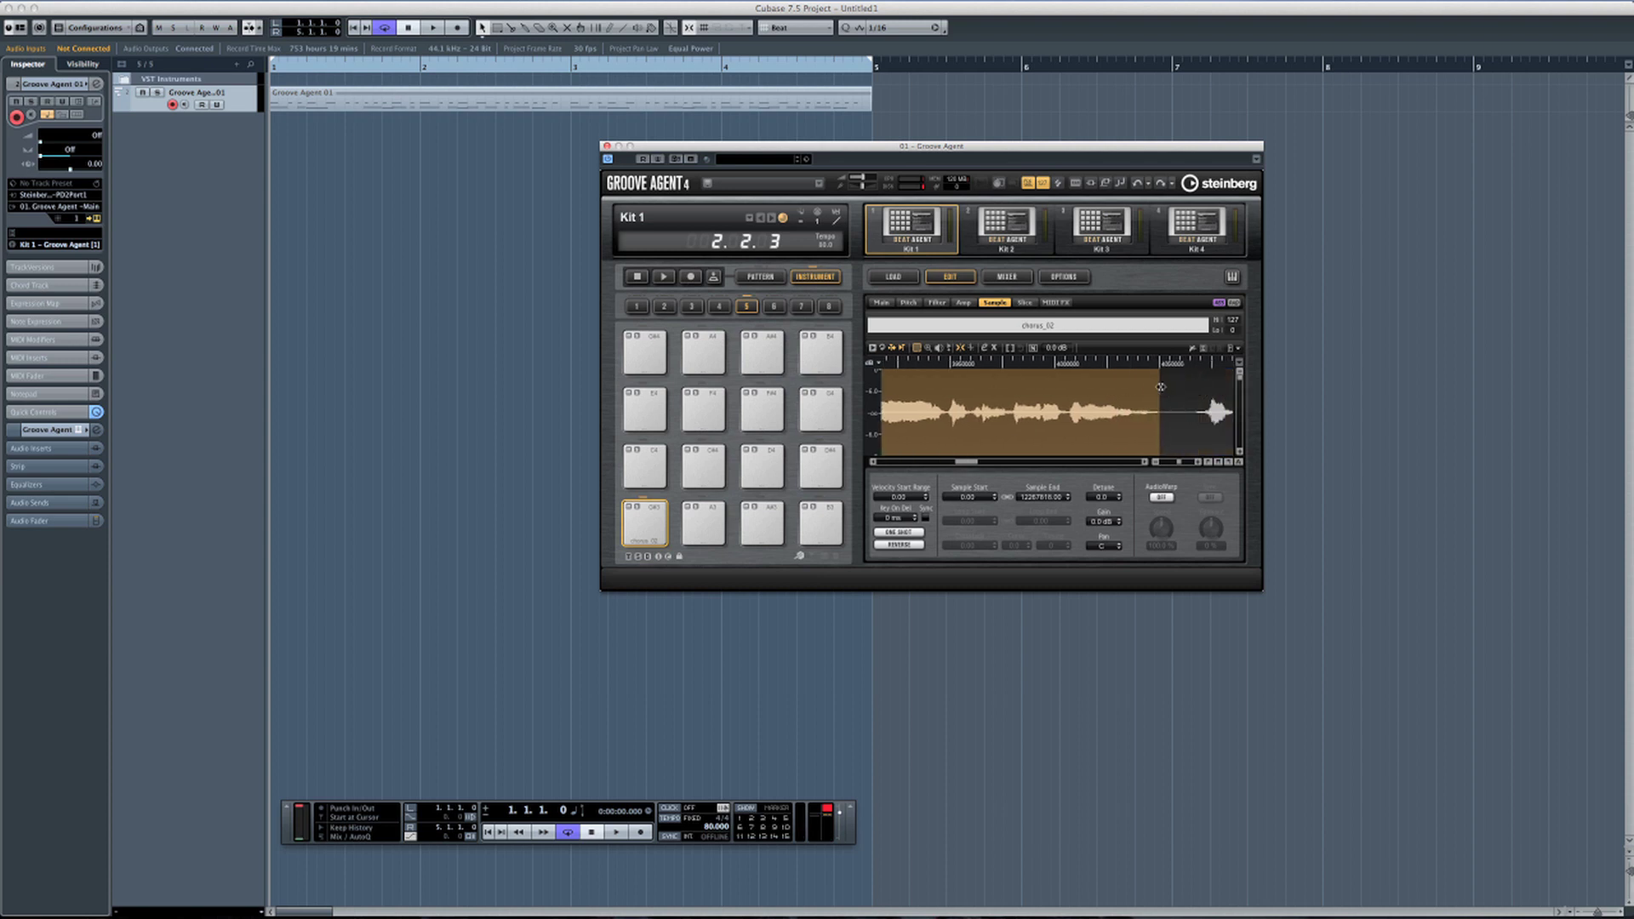
click(1011, 349)
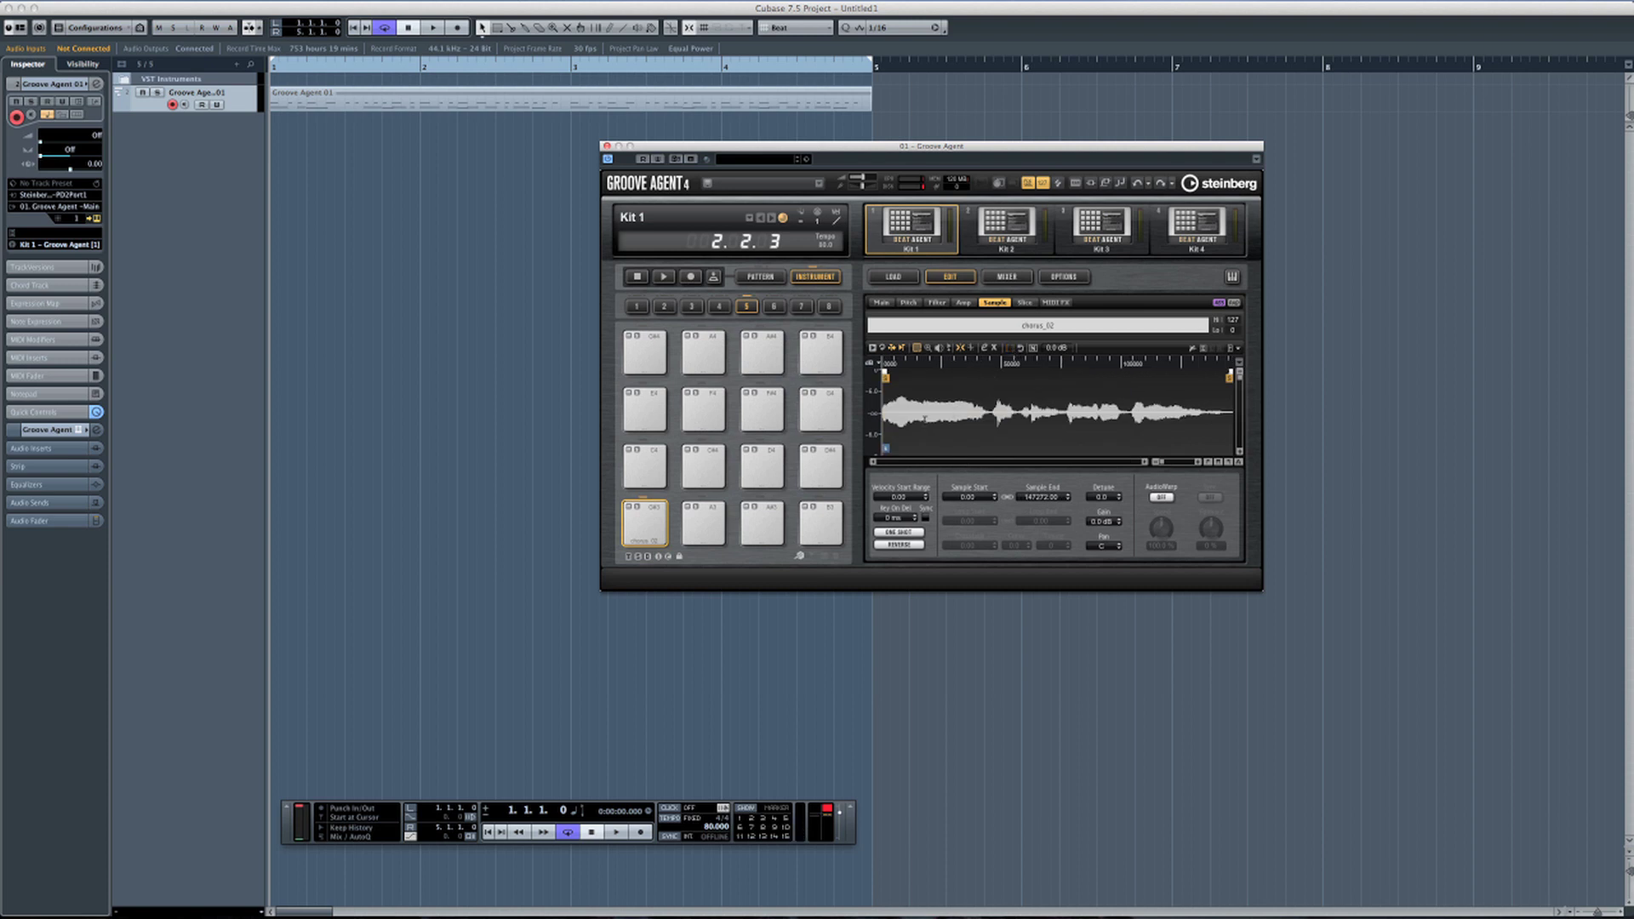
click(653, 529)
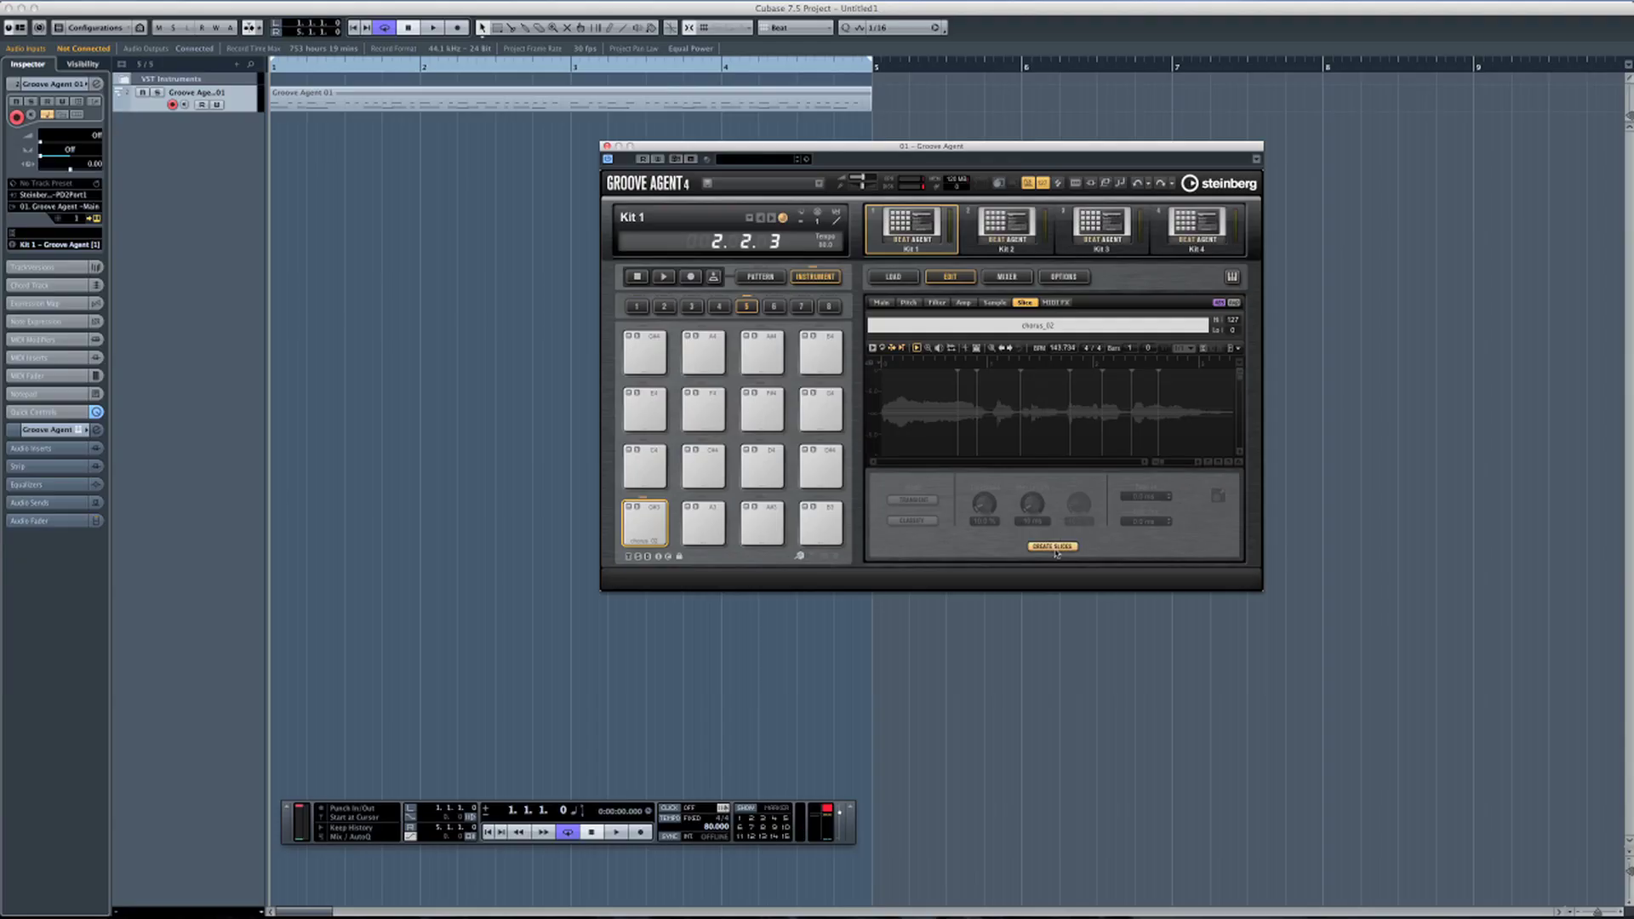
Remove the slices on the Slice page and audition the loop's first slice pad
click(1053, 547)
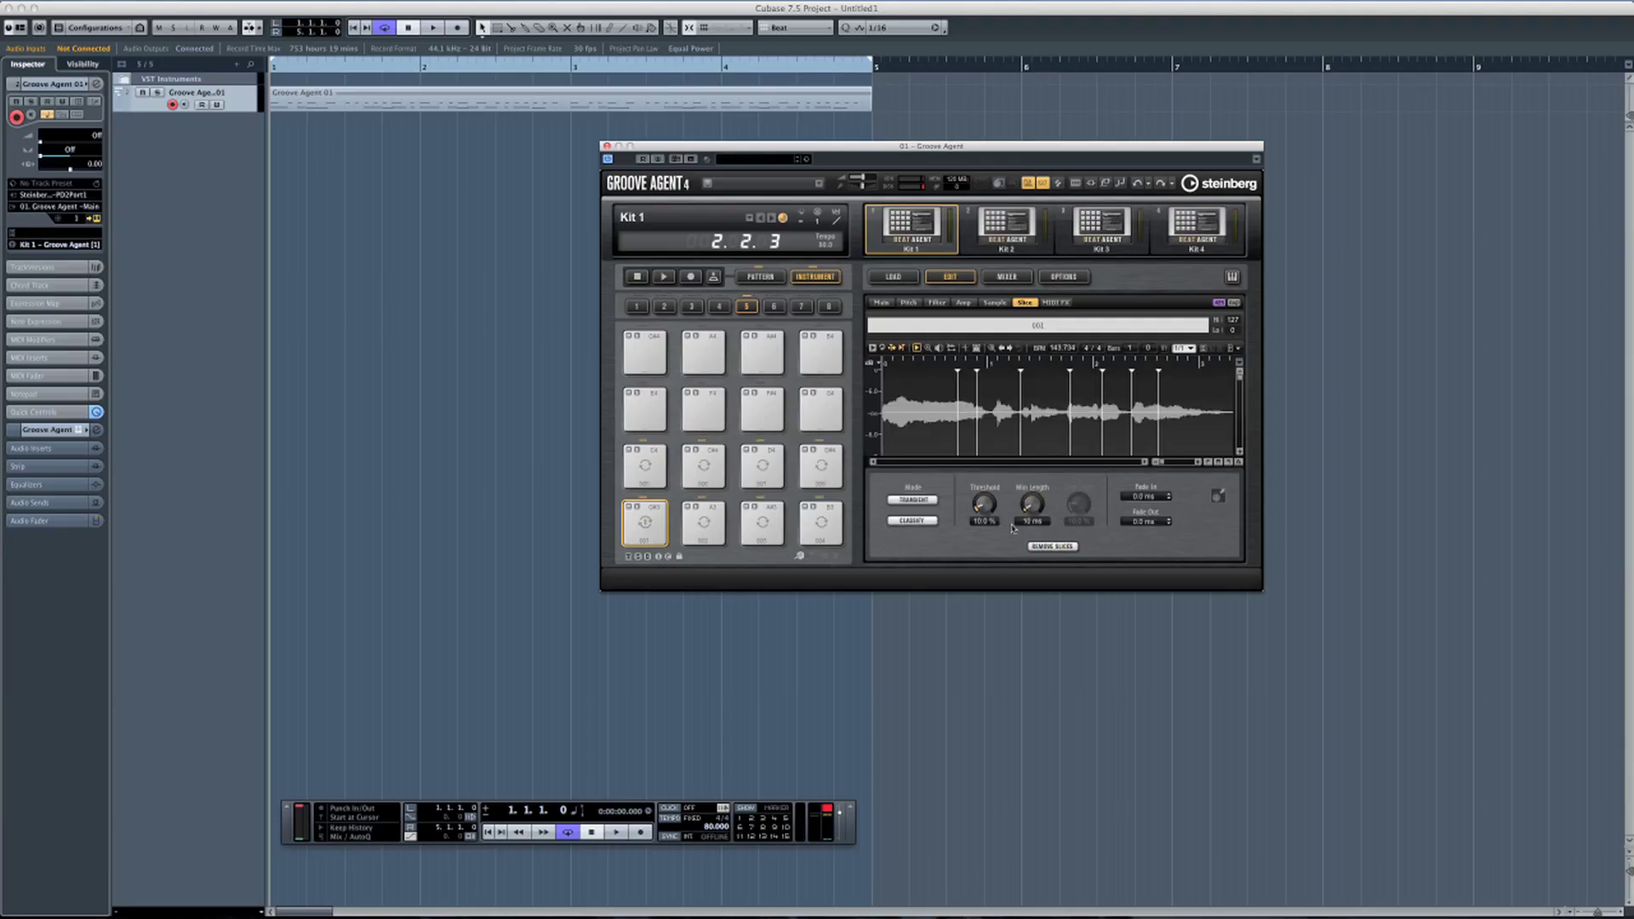
click(644, 525)
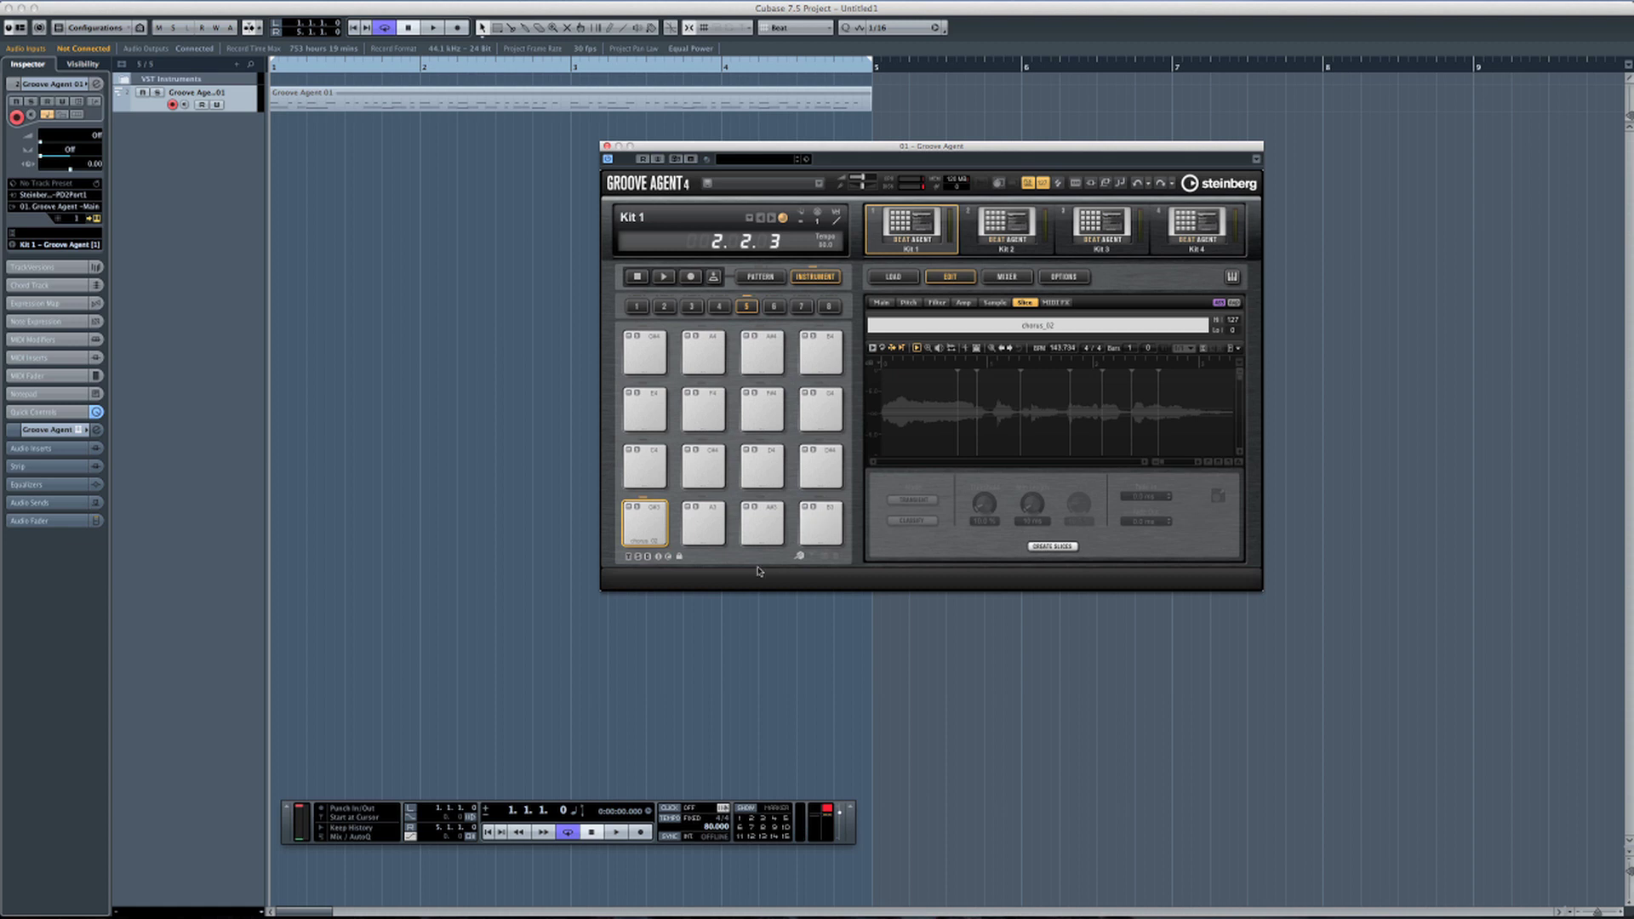
In chorus_02's Pitch settings, enable Key Range and raise the High Key across the pads
click(909, 303)
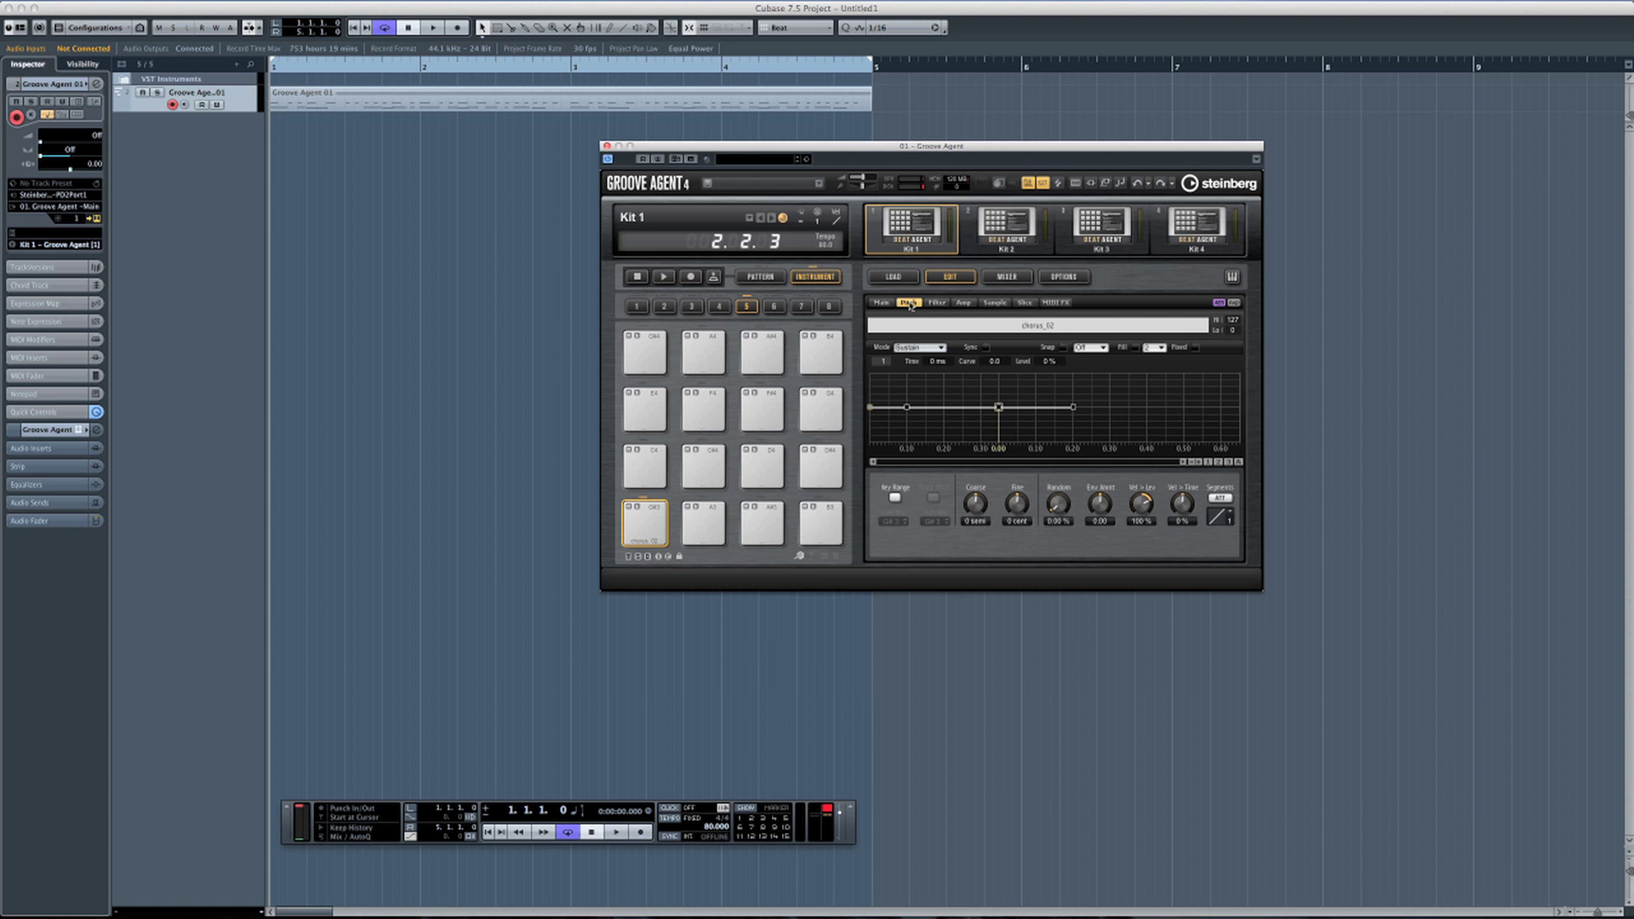
click(892, 498)
drag(933, 524, 933, 505)
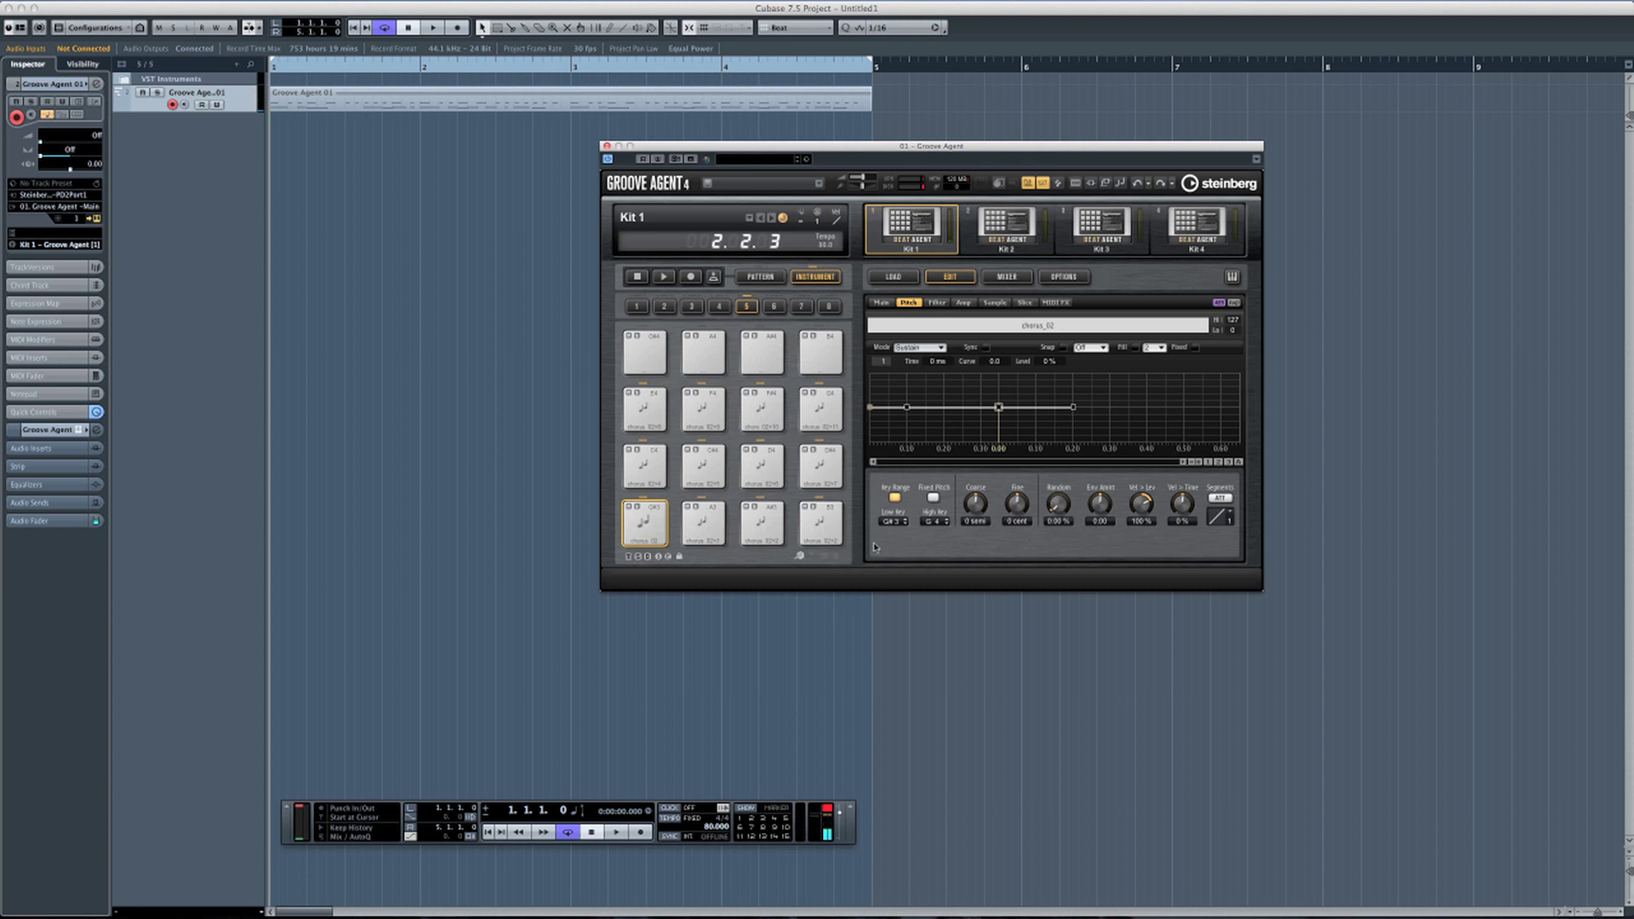
On chorus_02's Sample tab, switch the AudioWarp mode to Music
click(995, 302)
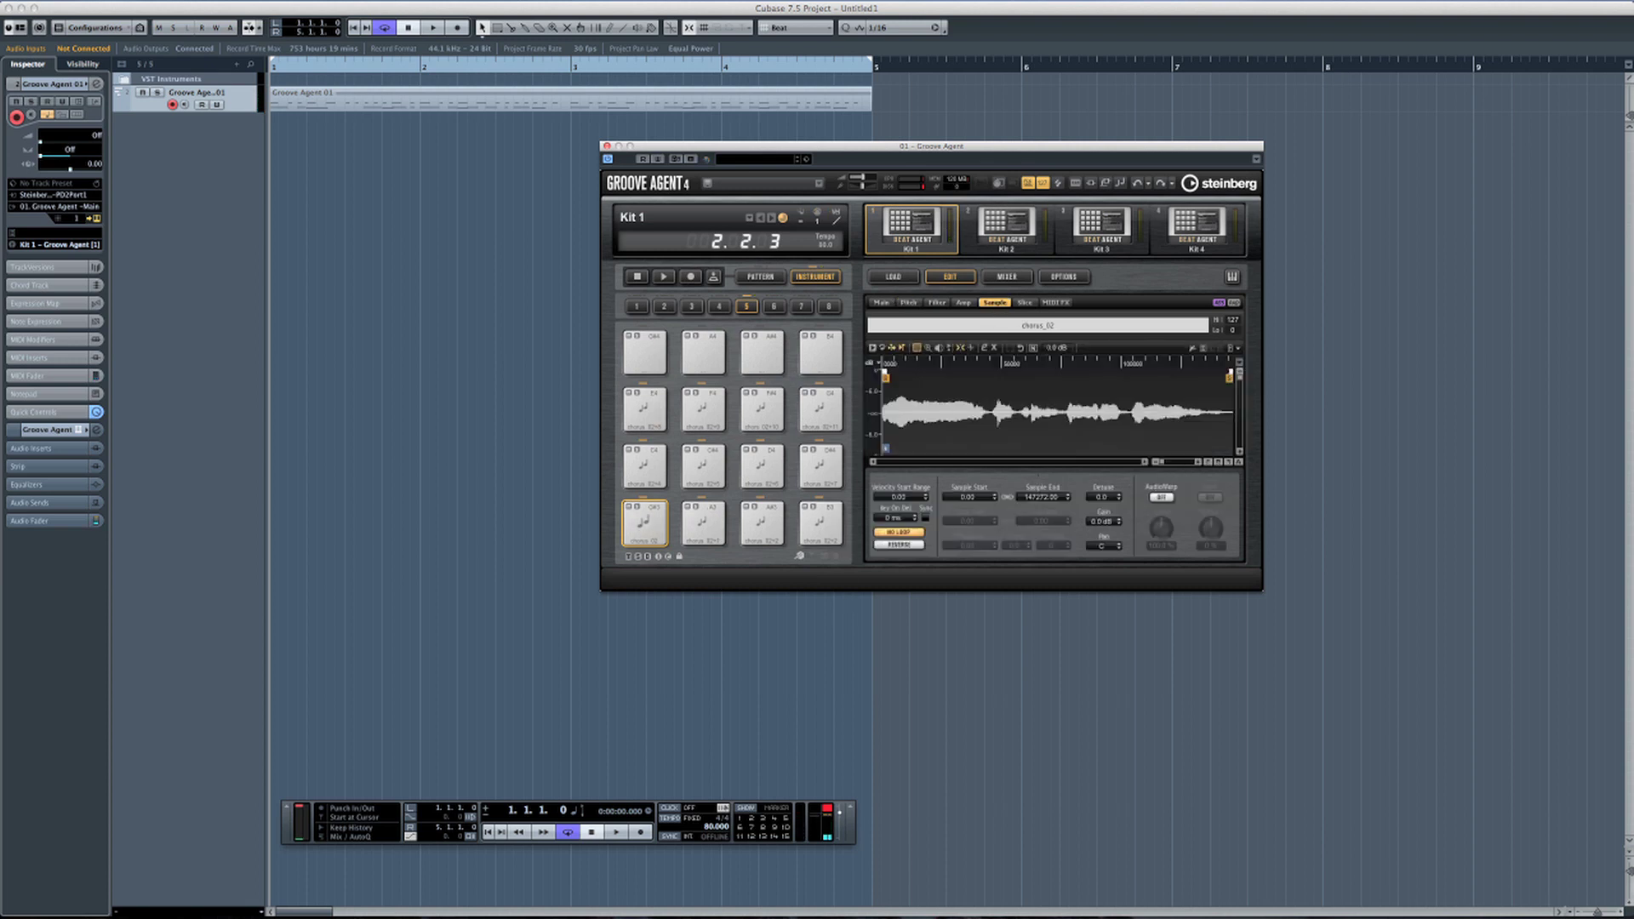
click(1169, 497)
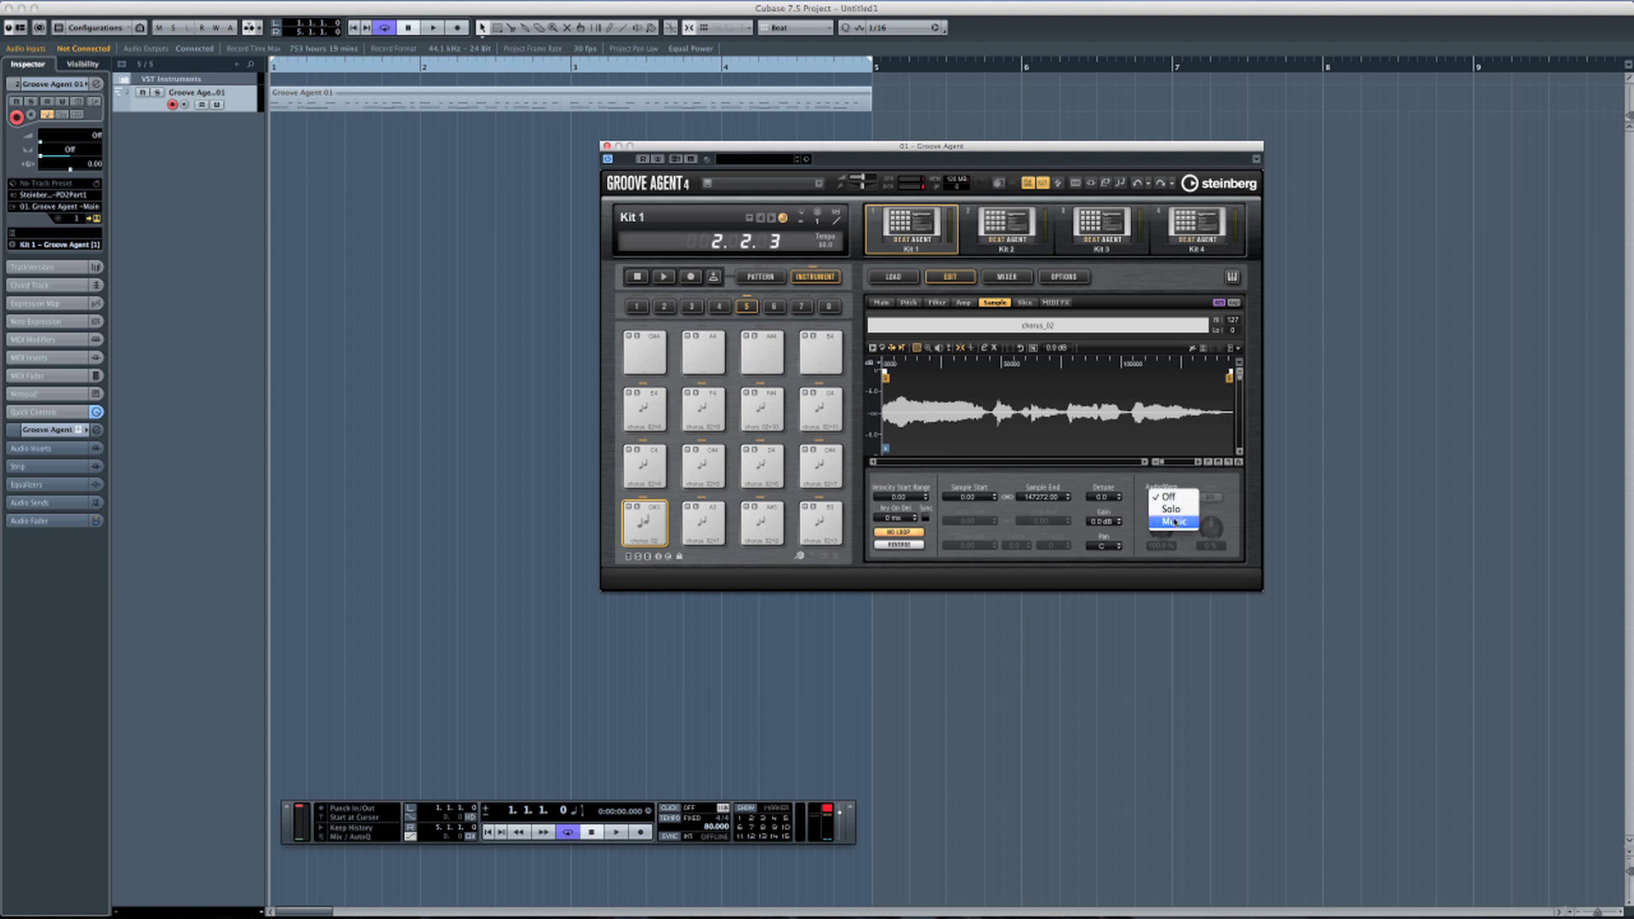
click(1174, 522)
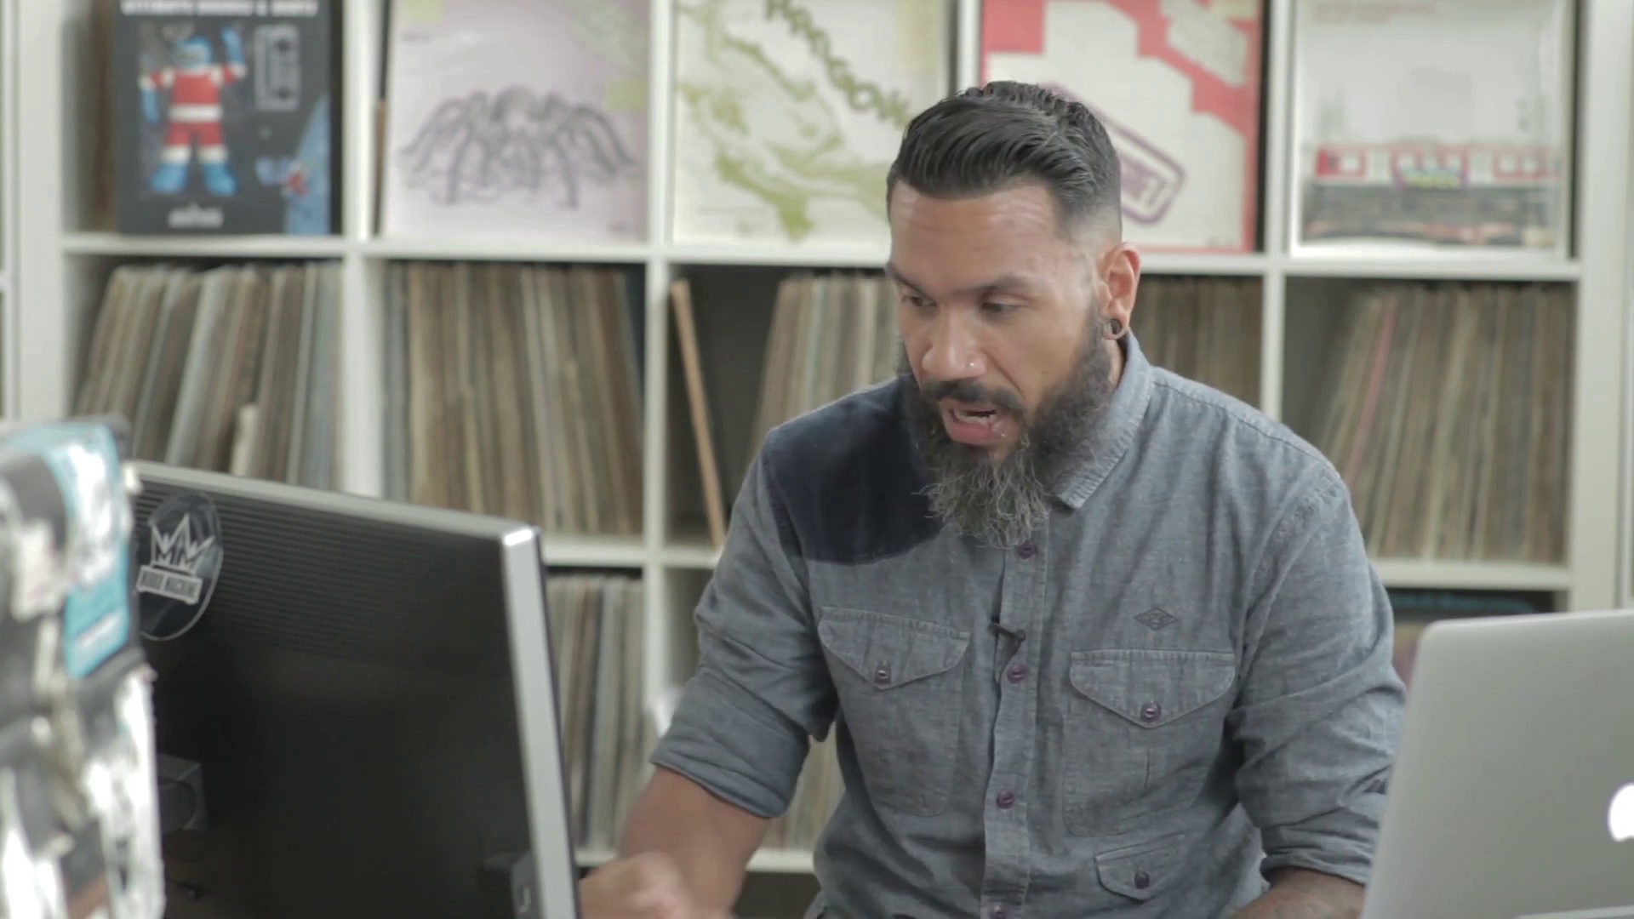
Route the vocal pad through Assign Output > Agent to Bus 1
right_click(646, 535)
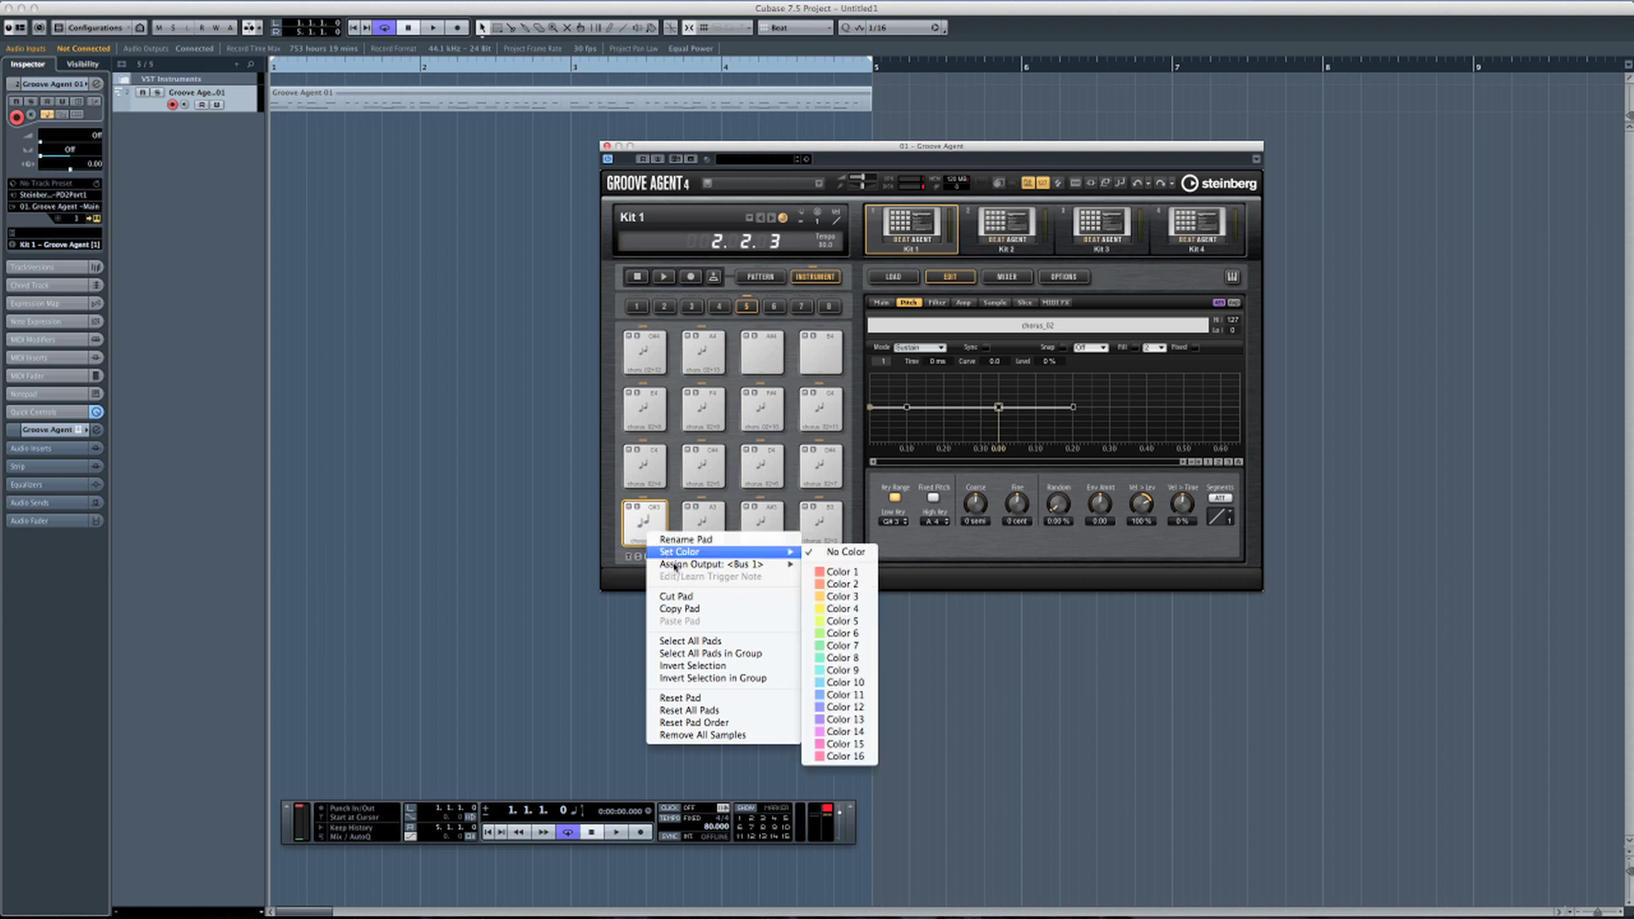
mouse_move(708, 569)
mouse_move(834, 583)
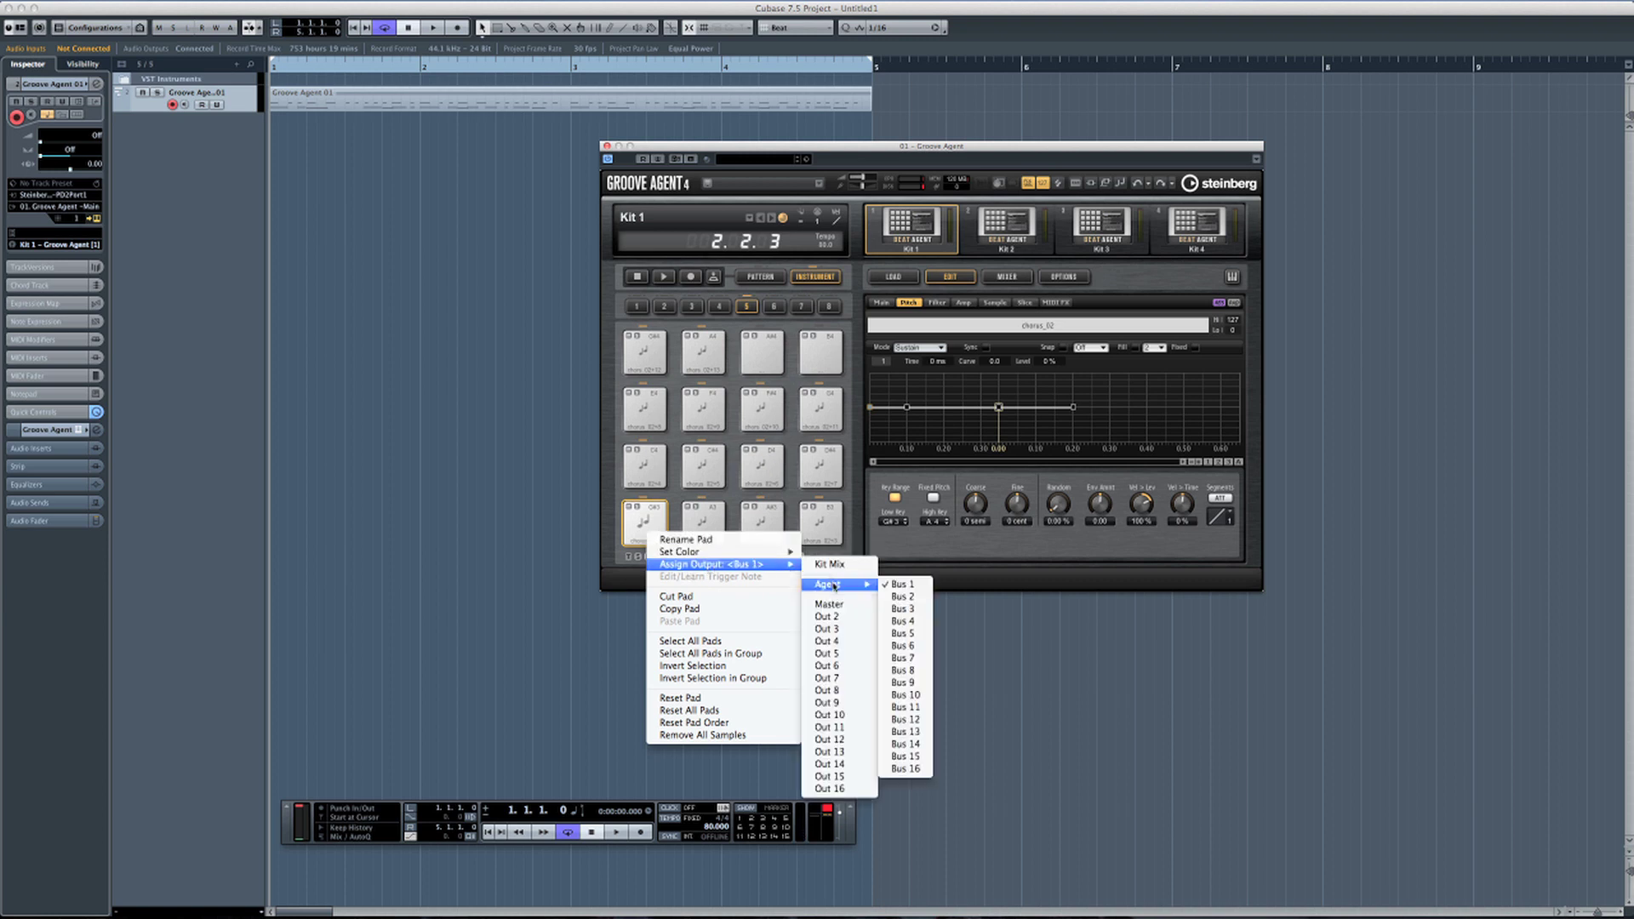
click(909, 585)
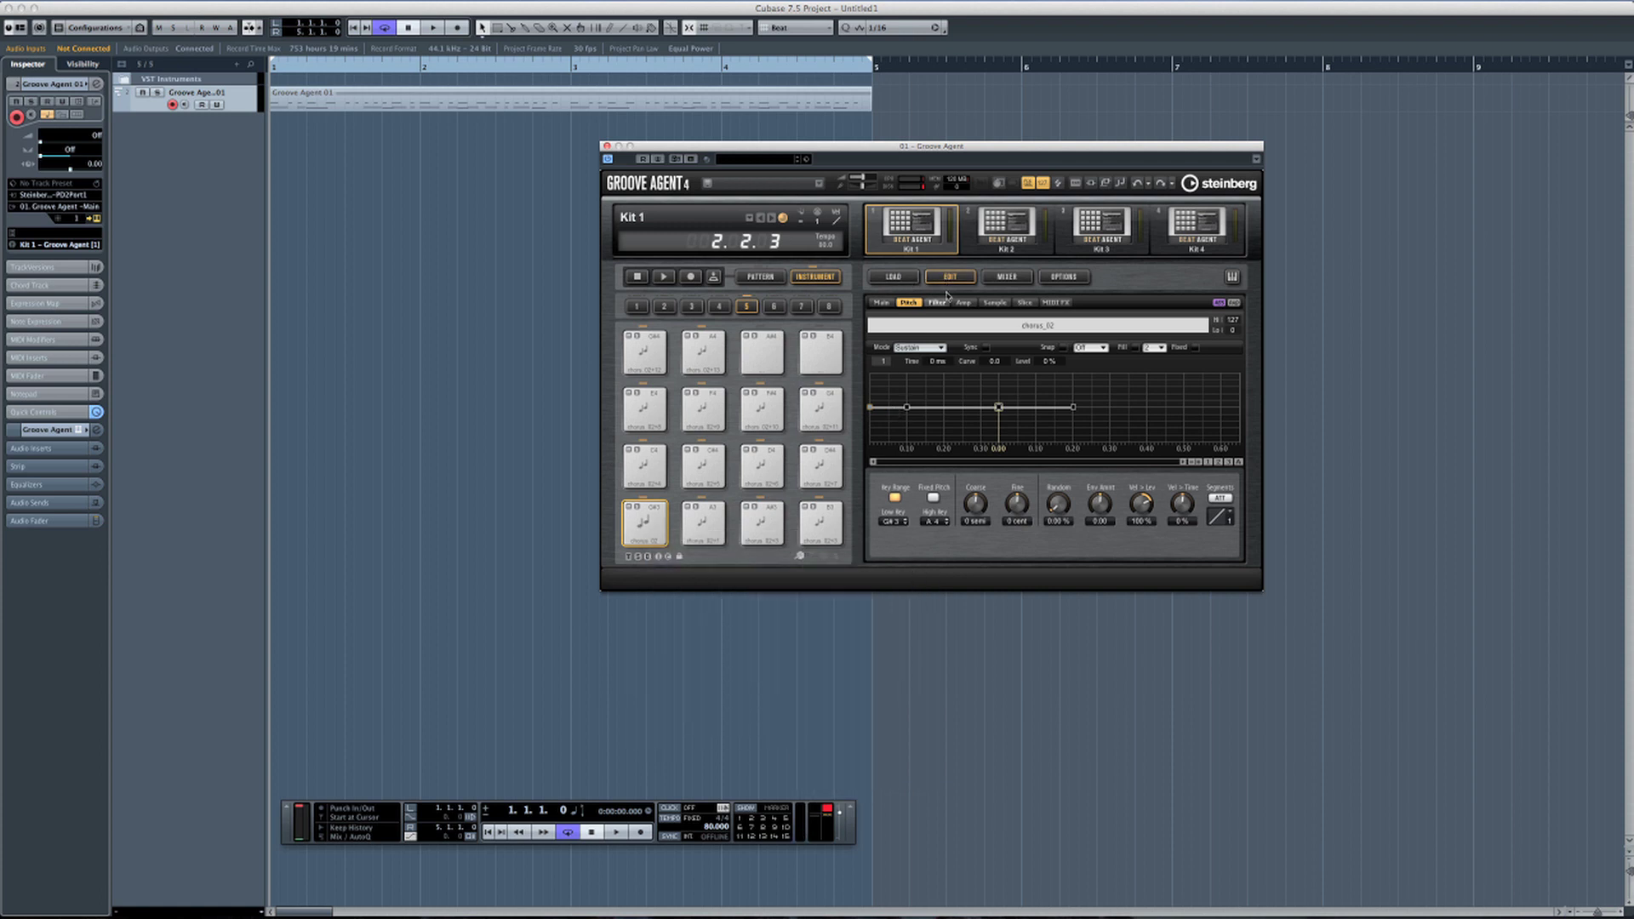
In the mixer, insert Multi Delay in Bus 1's first slot and raise its Mix knob
click(1007, 277)
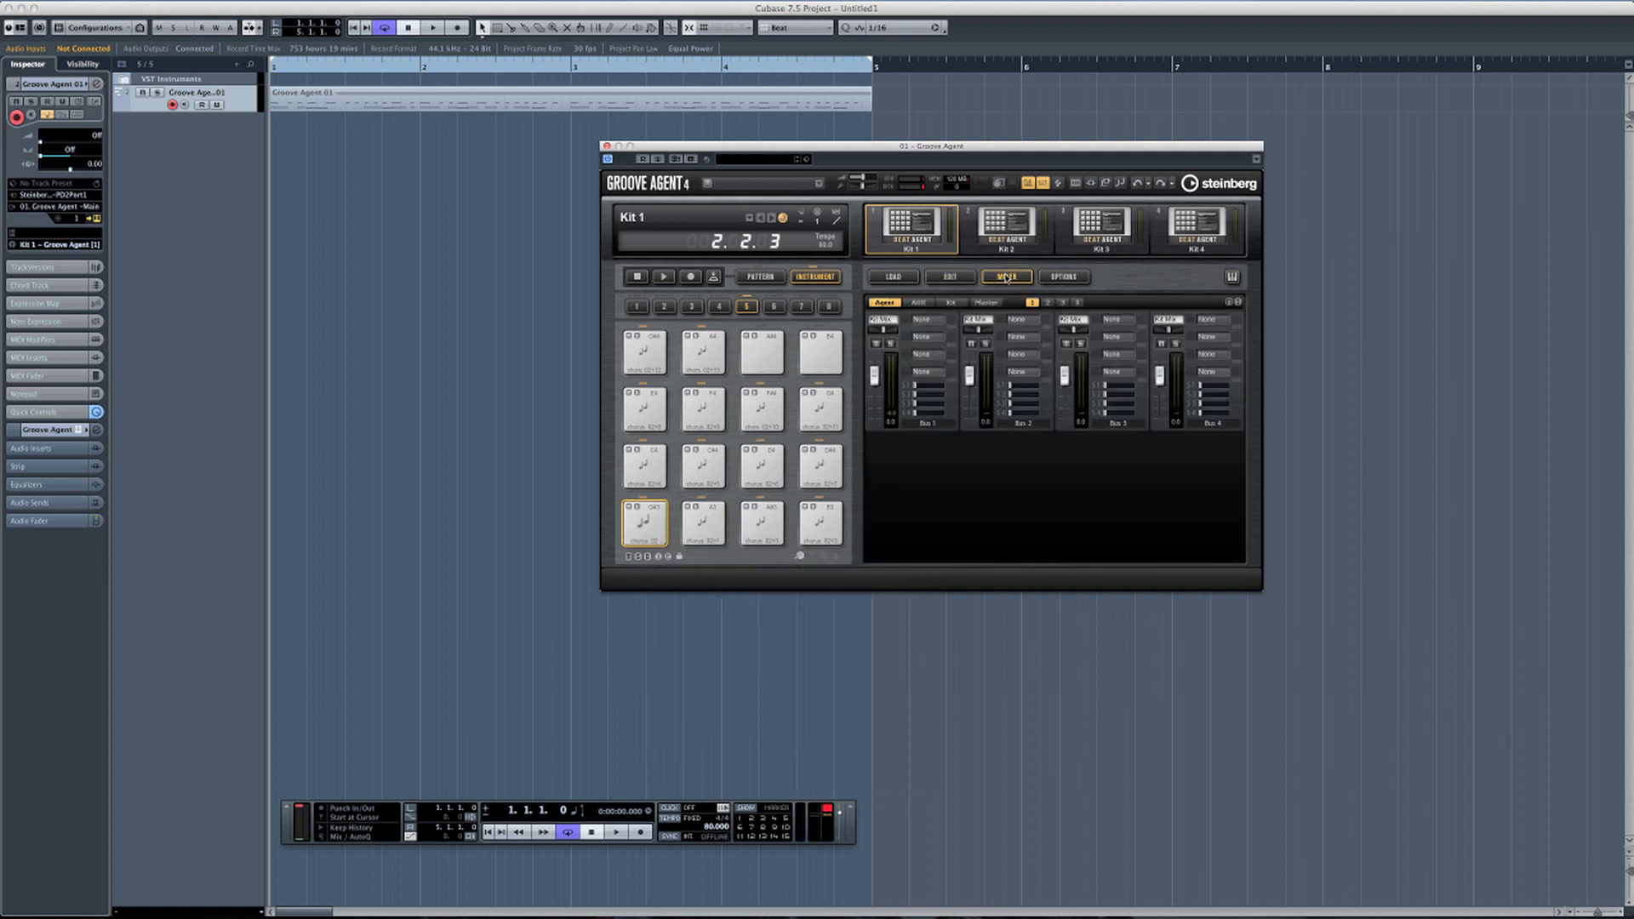
click(932, 322)
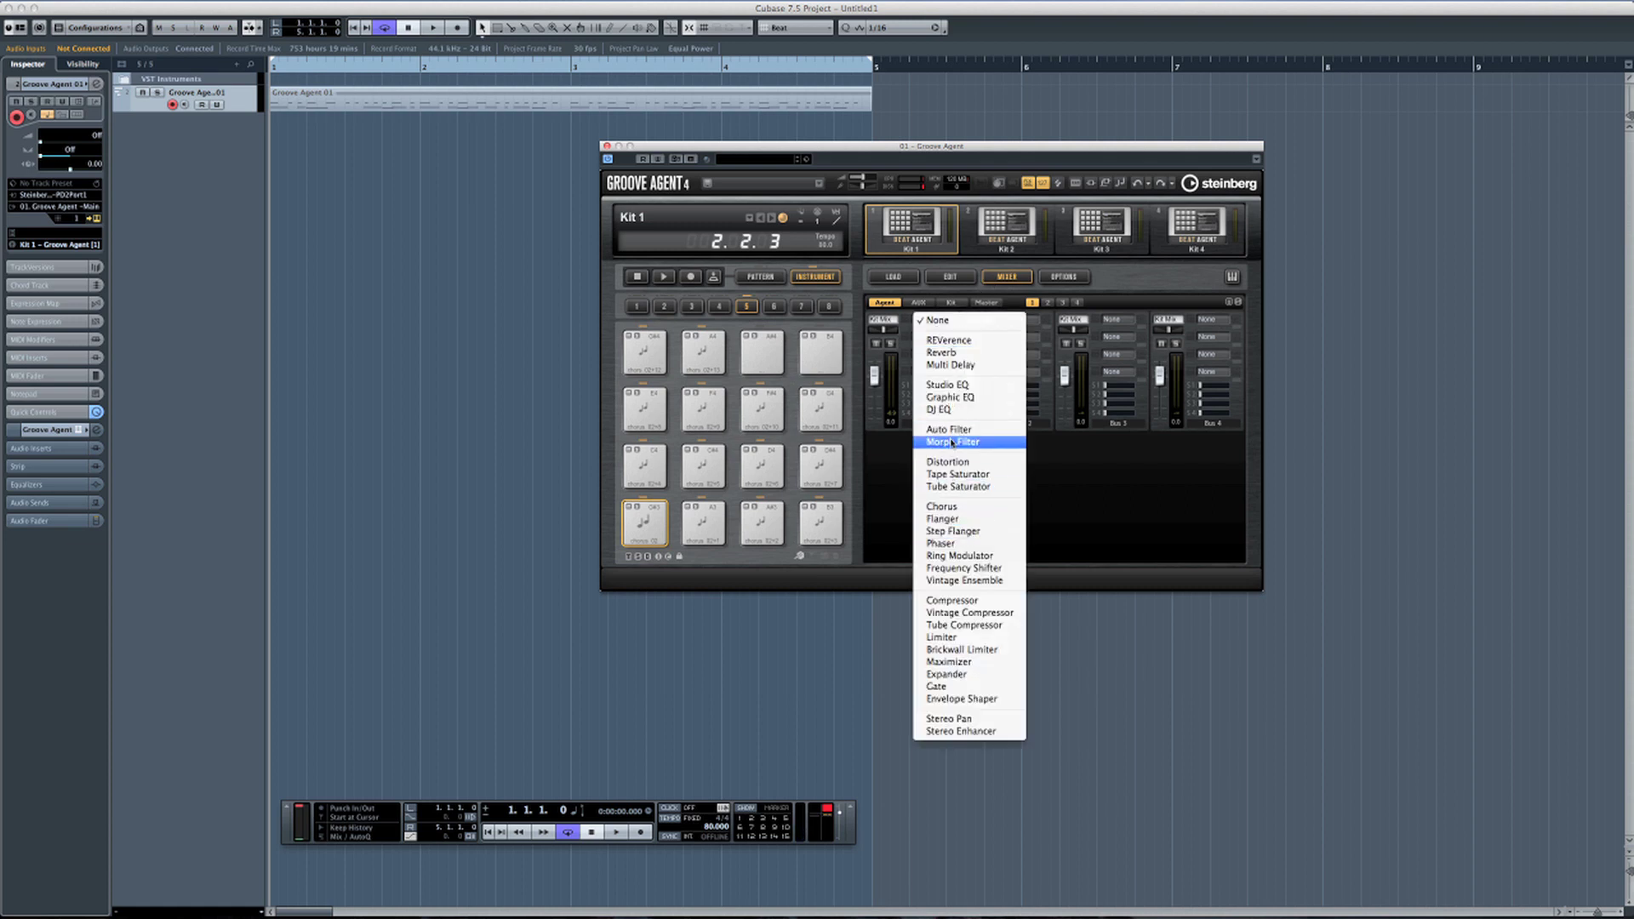
click(948, 364)
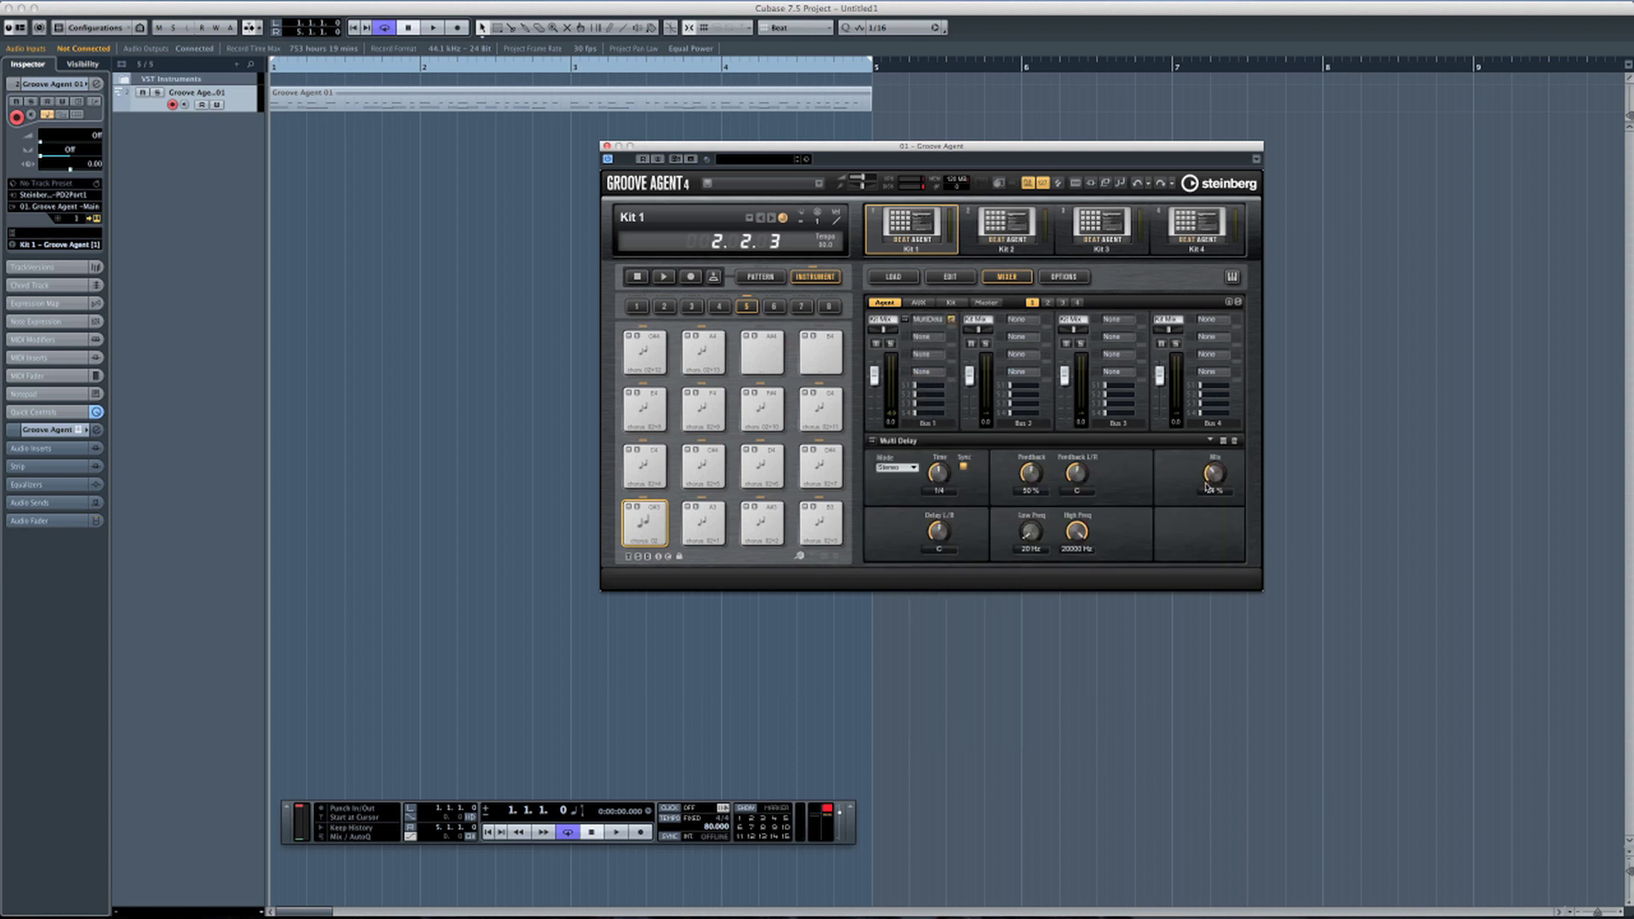
drag(1207, 487, 1212, 481)
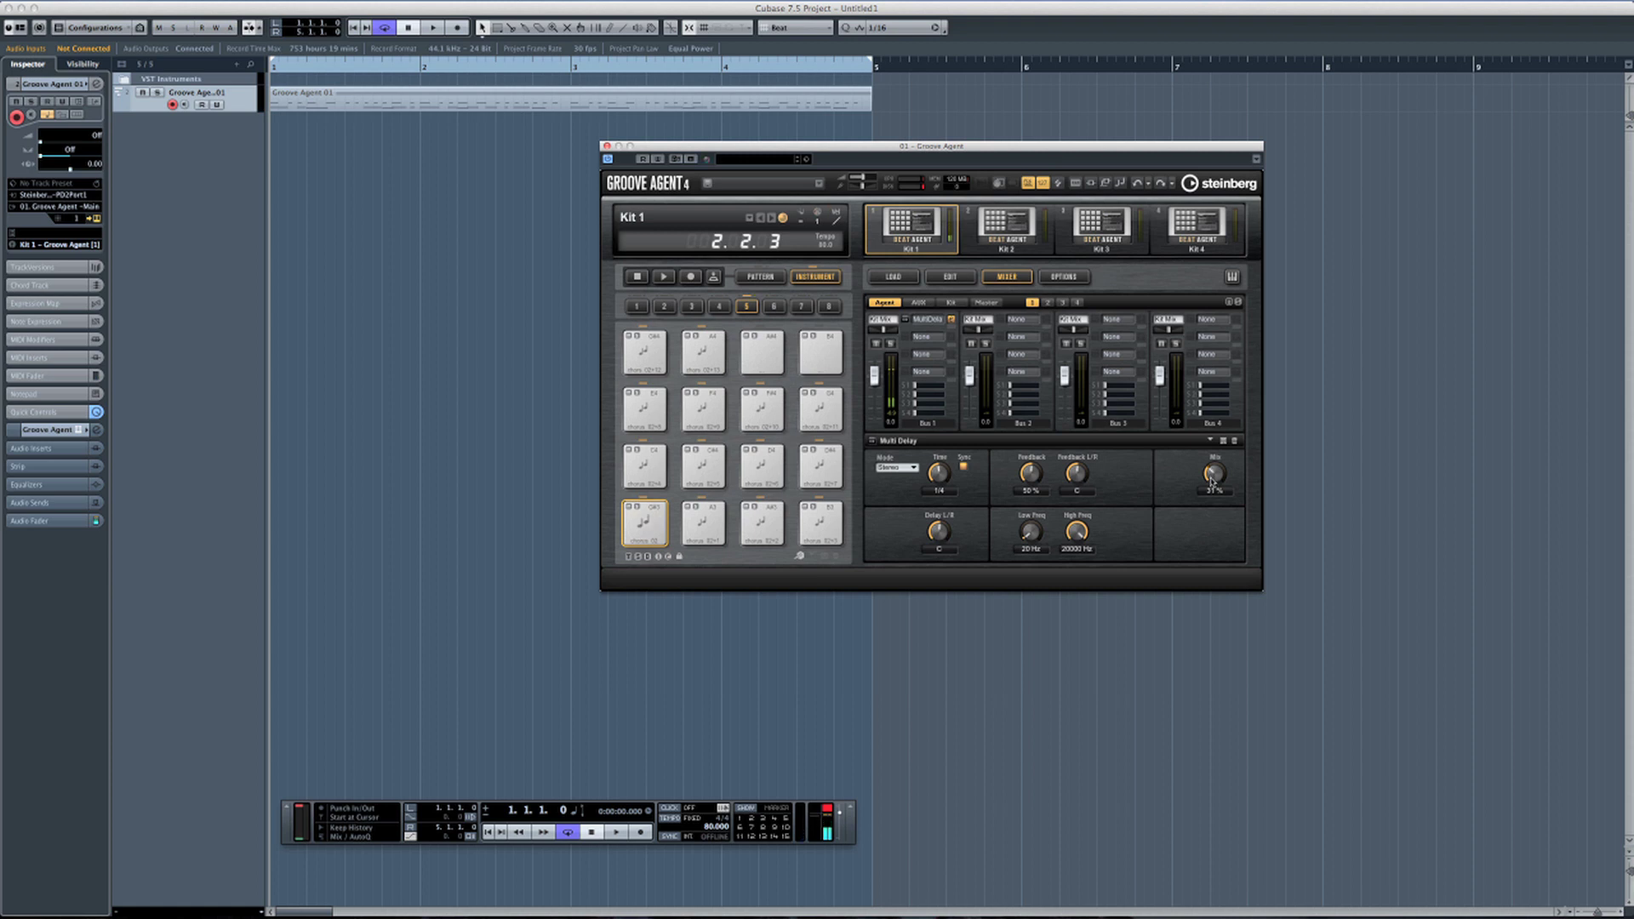